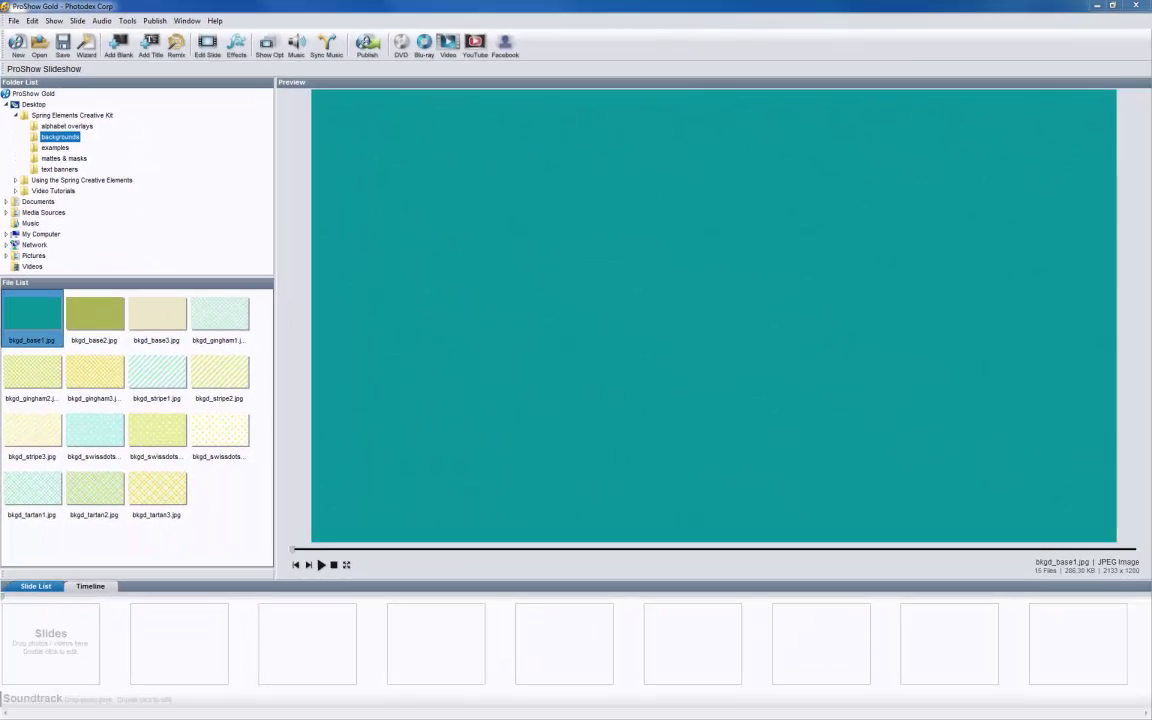
Step: Add bkgd_base1.jpg as Slide 1's teal background, then drag maskset1_frame from mattes & masks toward it
left_click_drag(47, 310, 62, 631)
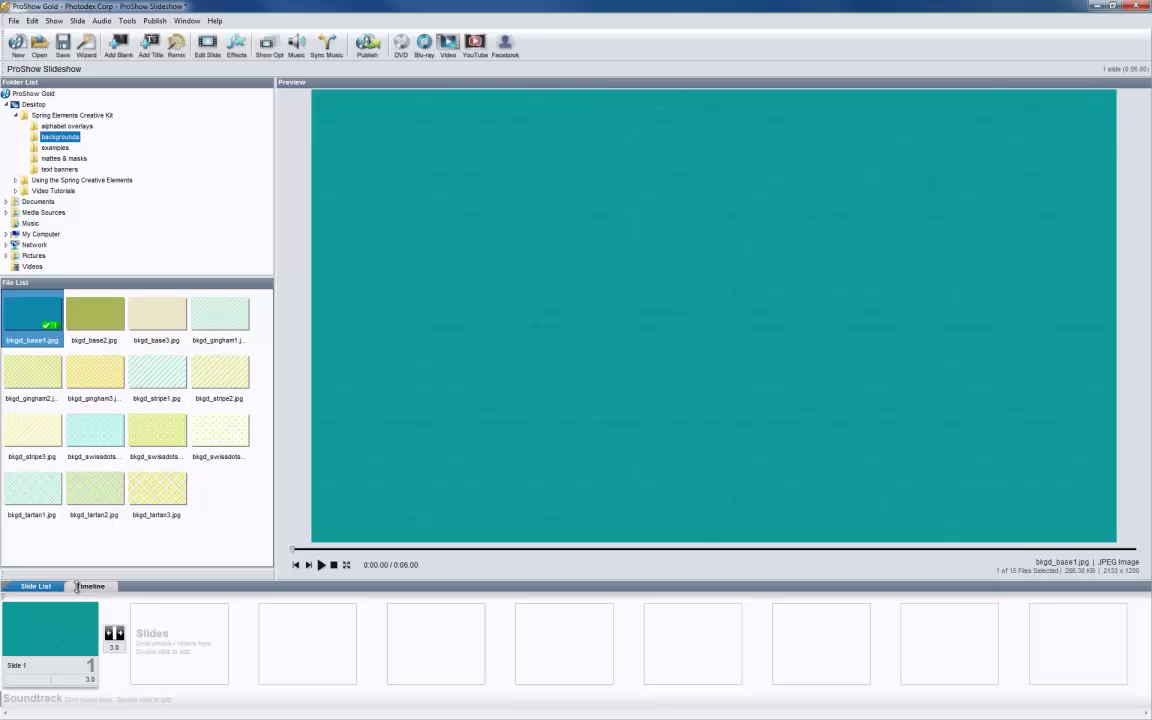
left_click(57, 159)
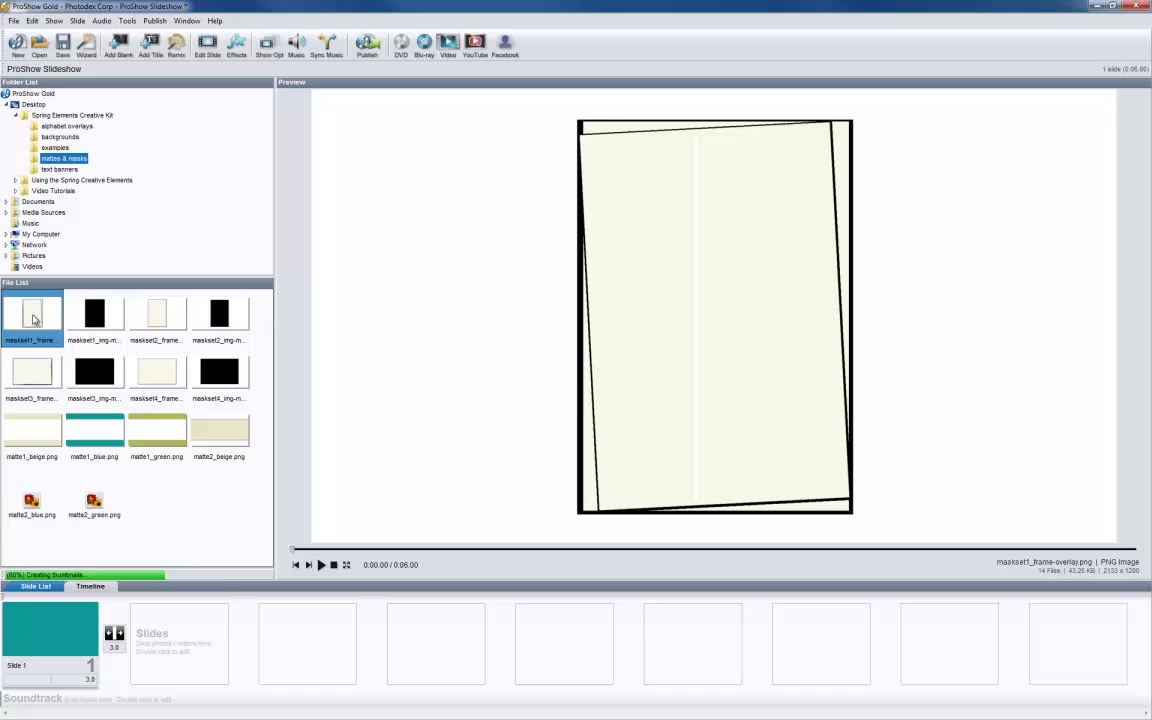
left_click_drag(33, 319, 56, 629)
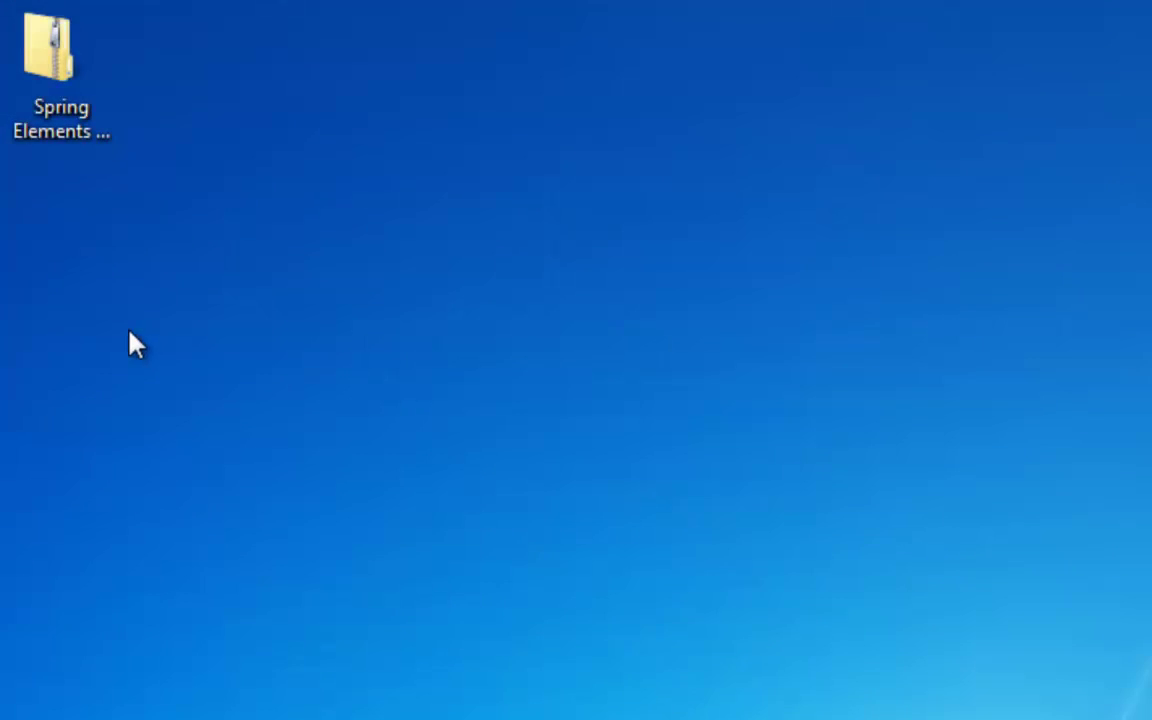
Step: Extract the Spring Elements zip on the Desktop to the default Spring Elements Creative Kit folder
right_click(41, 59)
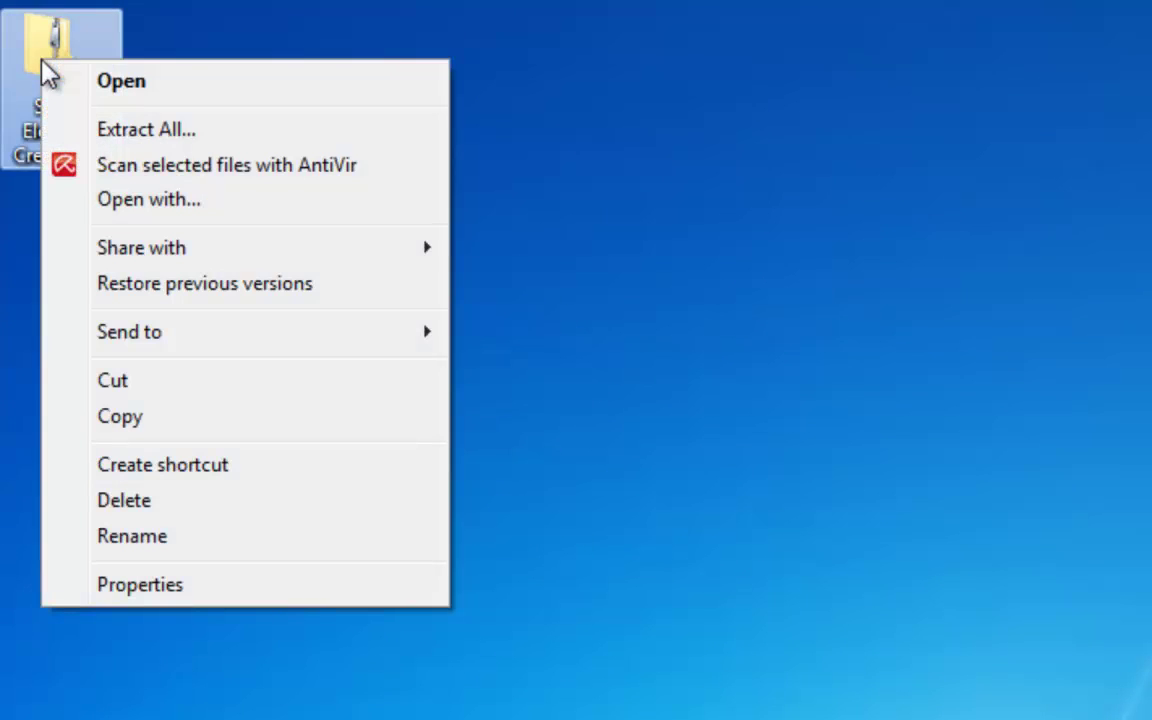
left_click(135, 135)
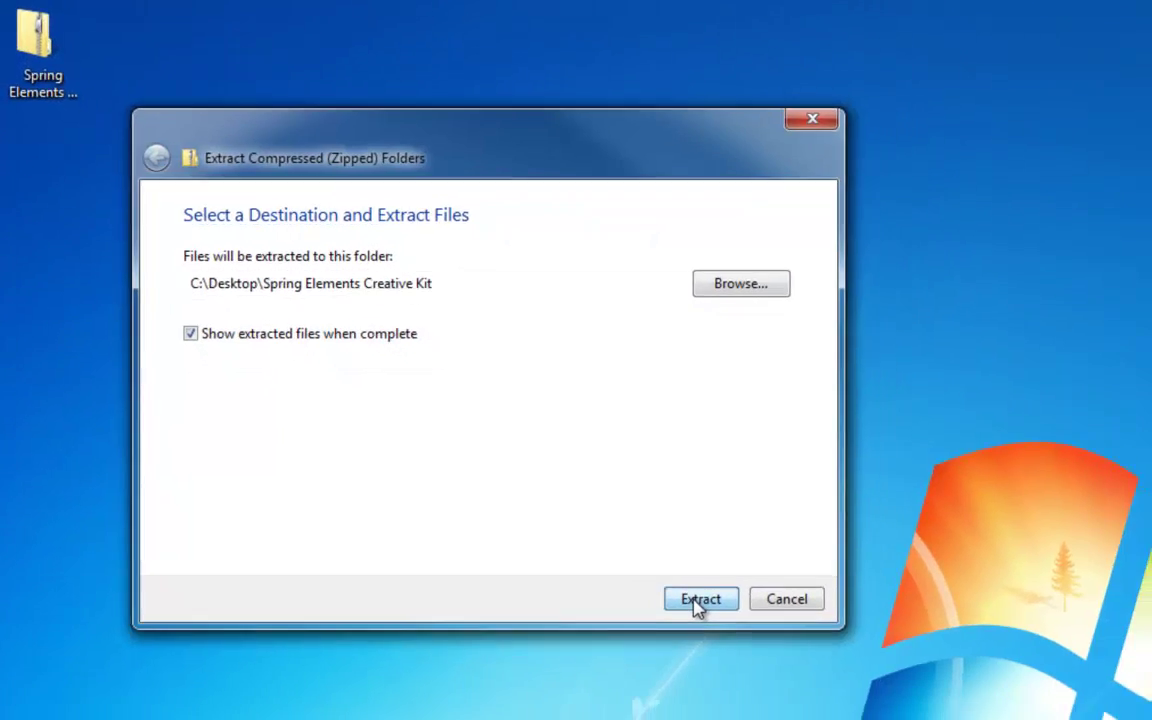
left_click(765, 657)
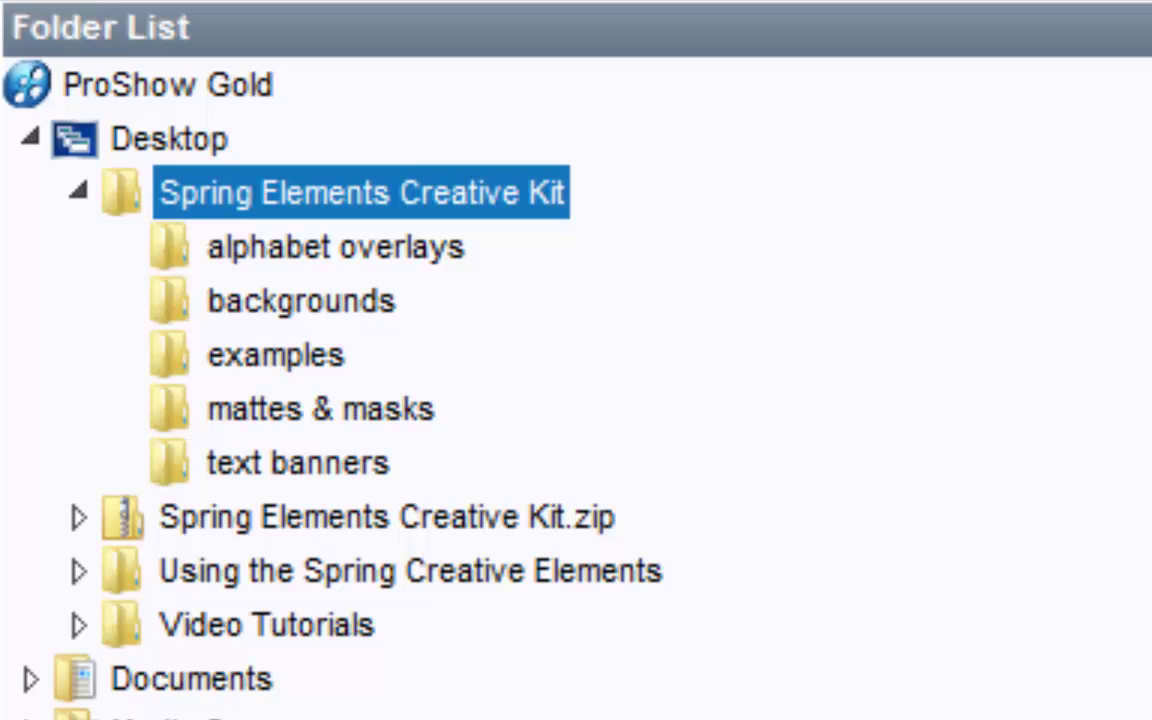
Step: Replace Slide 1's background with the diagonal-stripe bkgd_stripe1.jpg and list the mattes & masks files
left_click(205, 305)
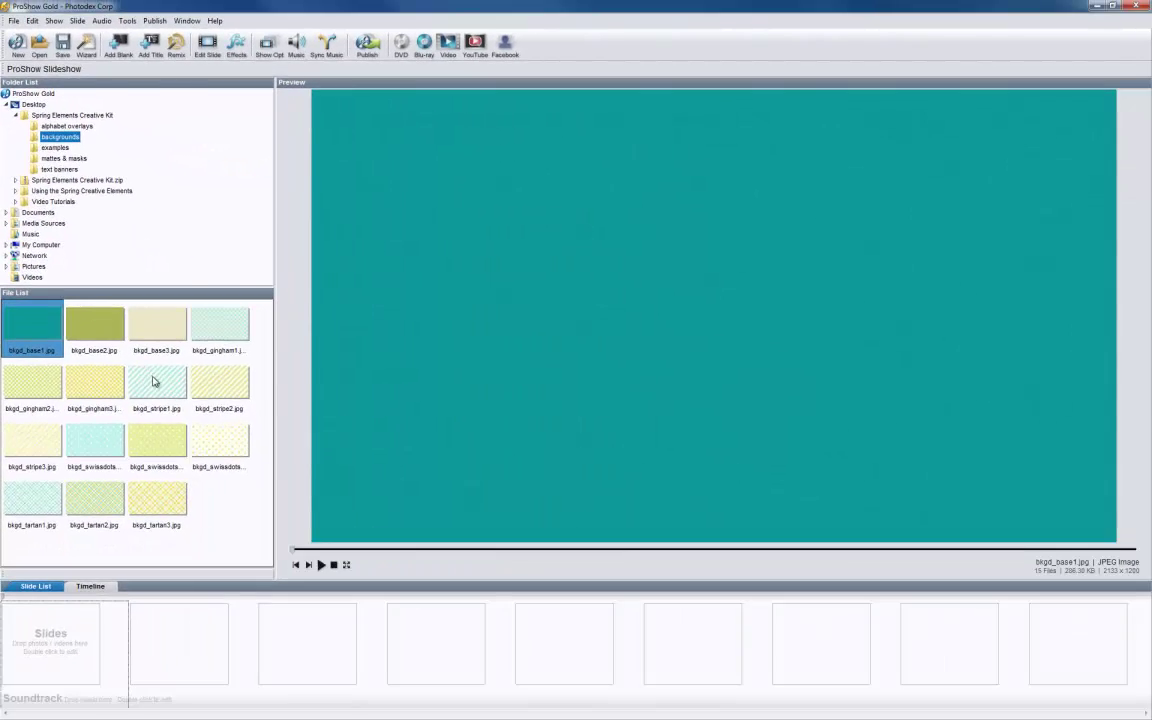
left_click(245, 552)
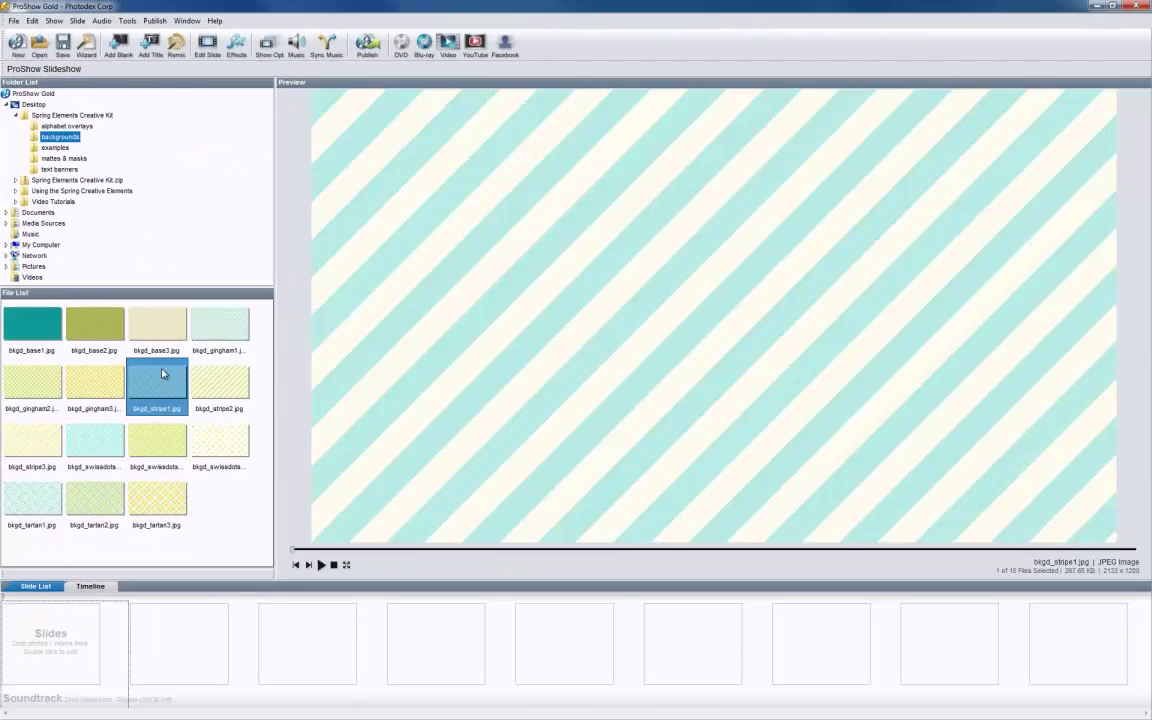
left_click_drag(163, 374, 50, 630)
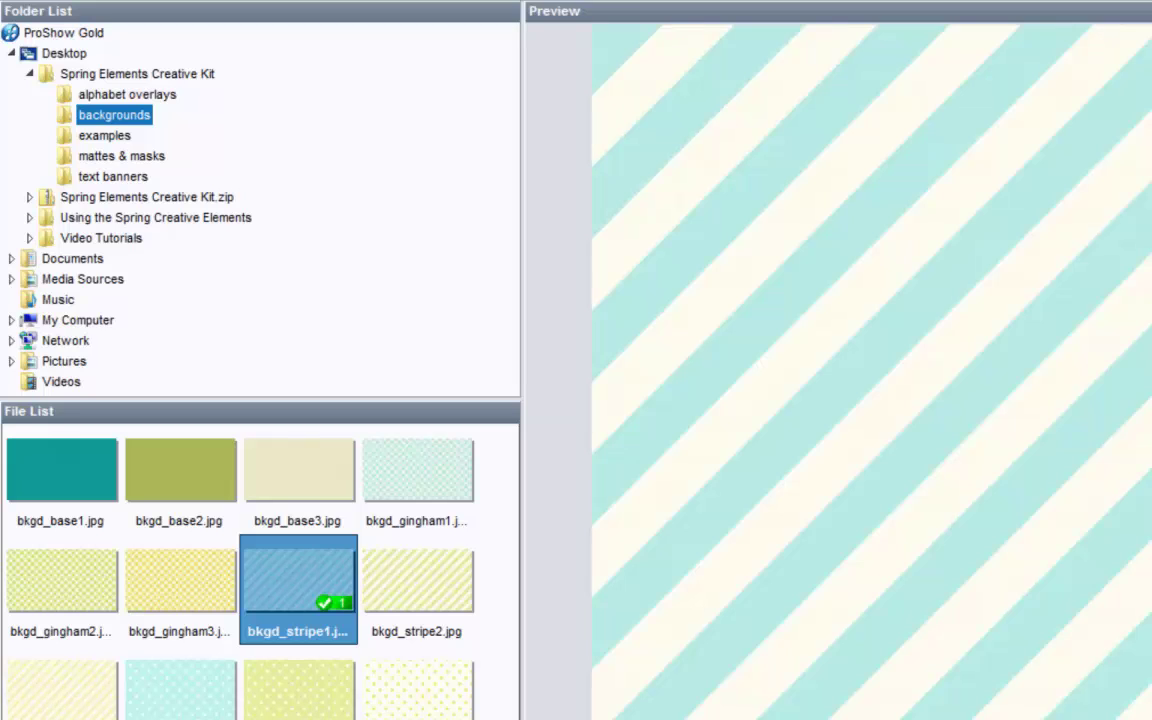
left_click(153, 159)
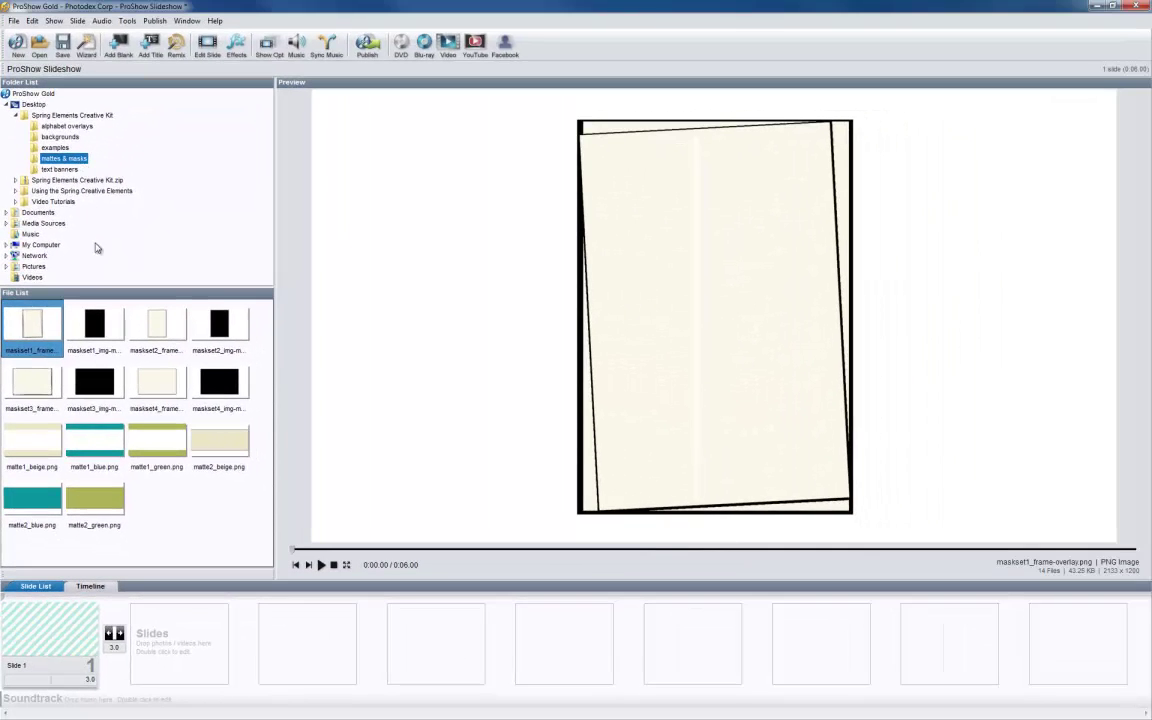
Step: Layer the teal matte1_blue.png and happy-couple.jpg onto Slide 1 over the stripes
left_click(102, 446)
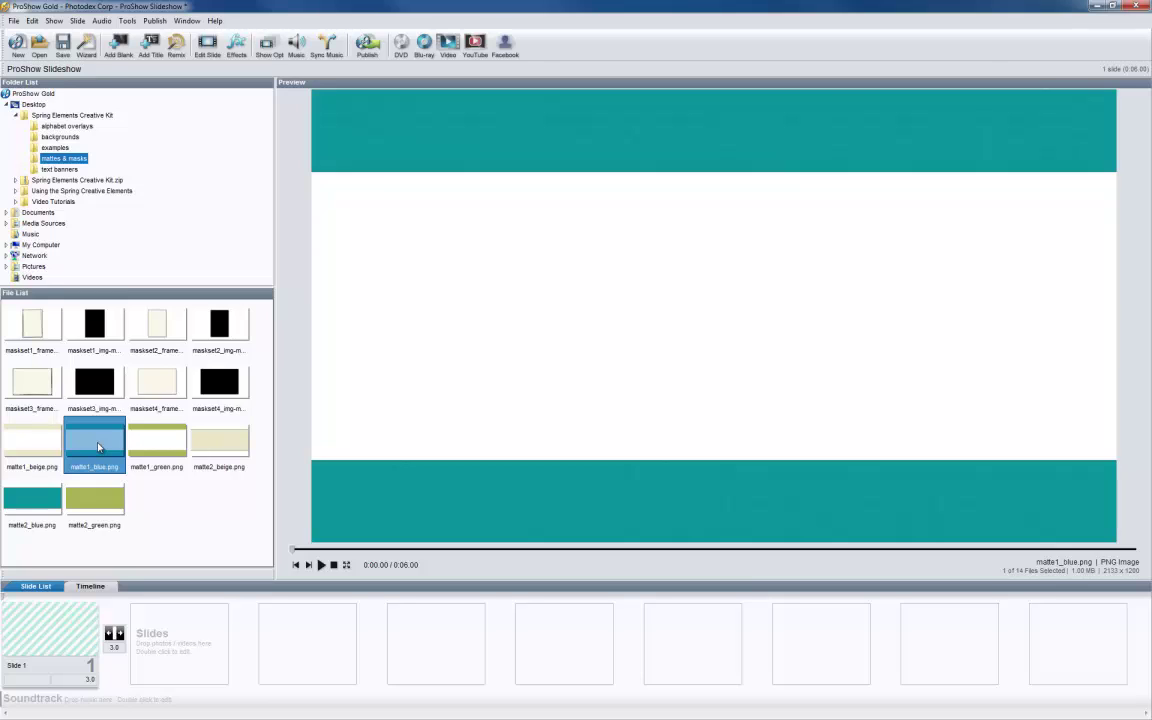
mouse_move(97, 441)
left_mouse_down()
mouse_move(74, 444)
mouse_move(58, 487)
mouse_move(50, 626)
left_mouse_up()
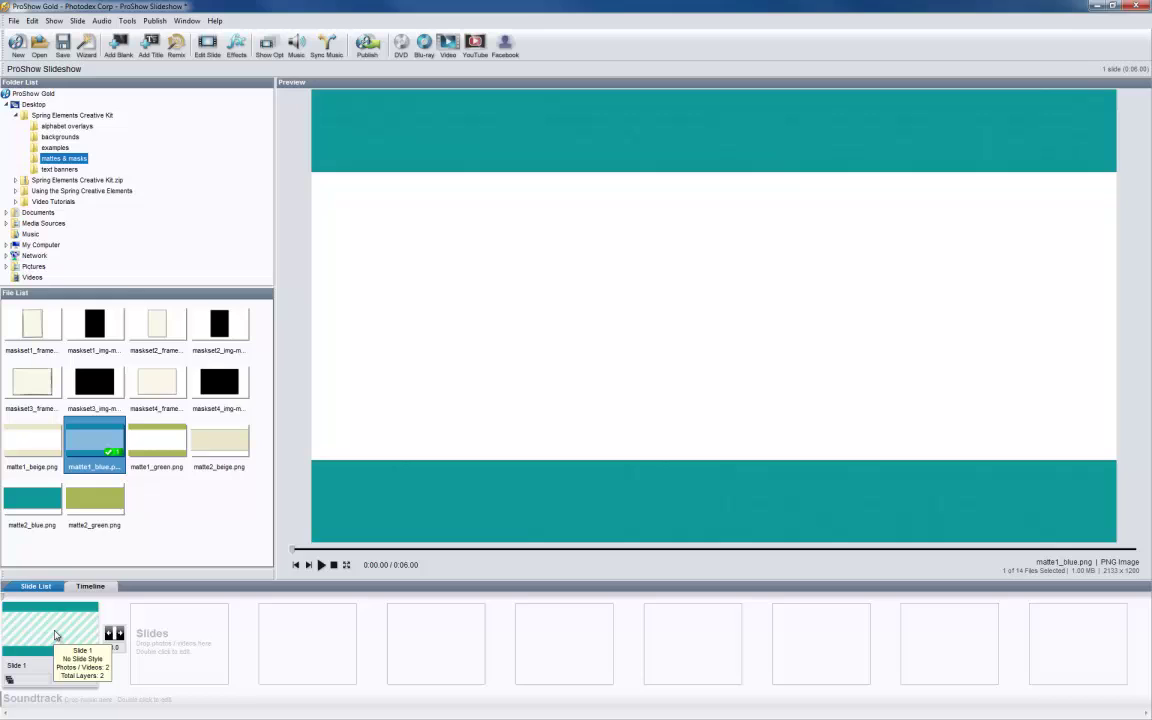
left_click(55, 634)
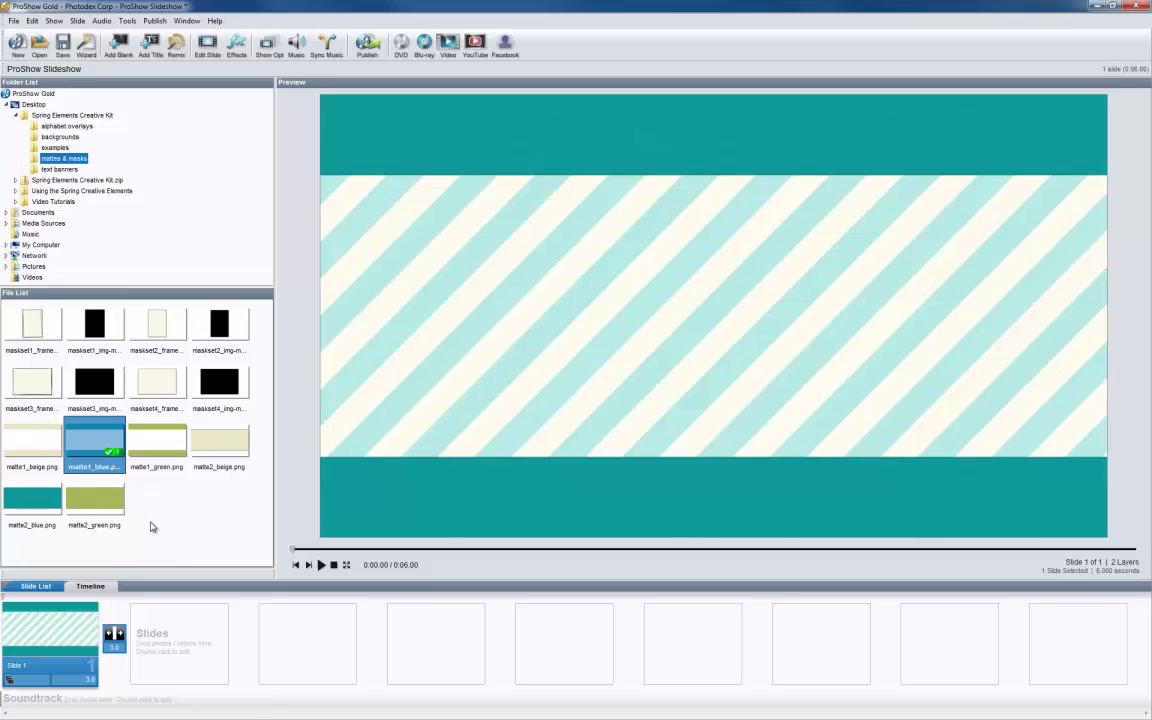
left_click(92, 113)
left_click_drag(29, 300, 46, 620)
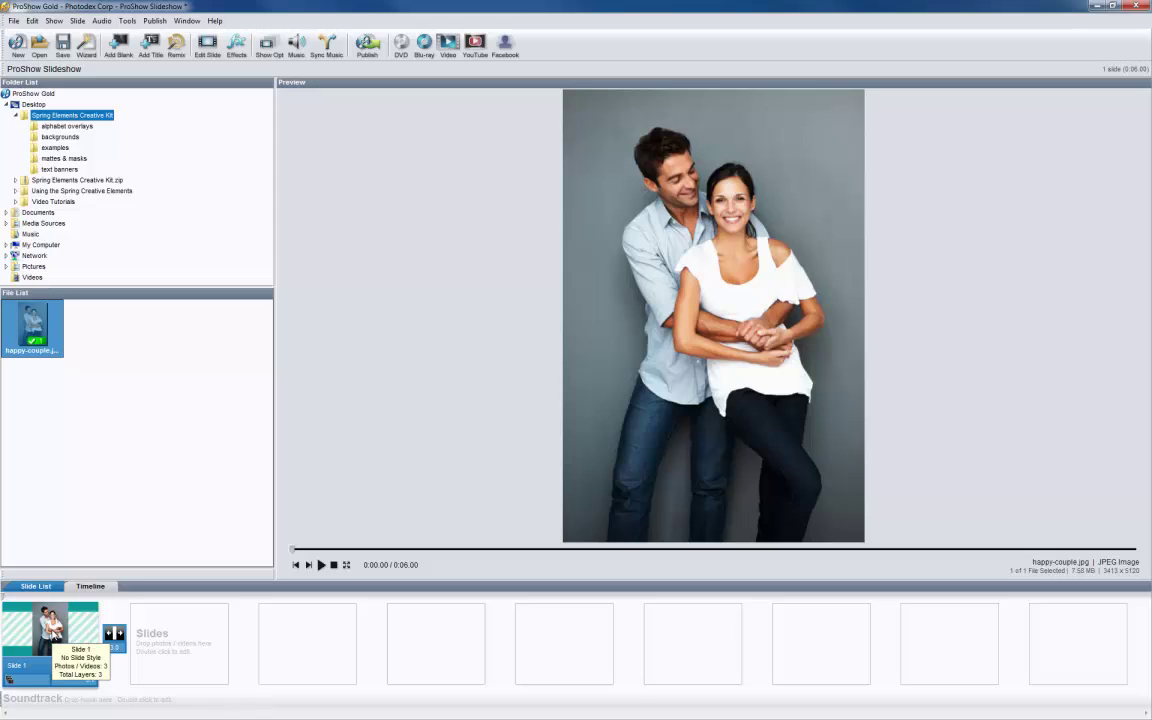
Step: Move the couple photo left of centre and set its zoom to 75%
double_click(46, 625)
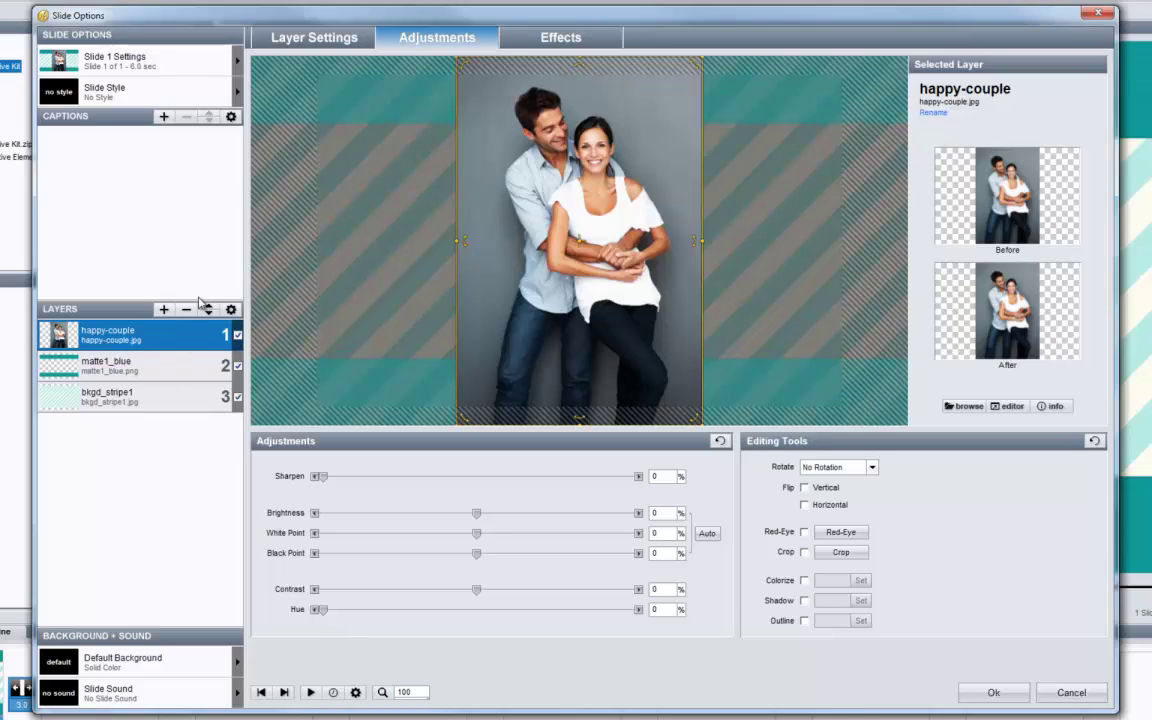
left_click(311, 45)
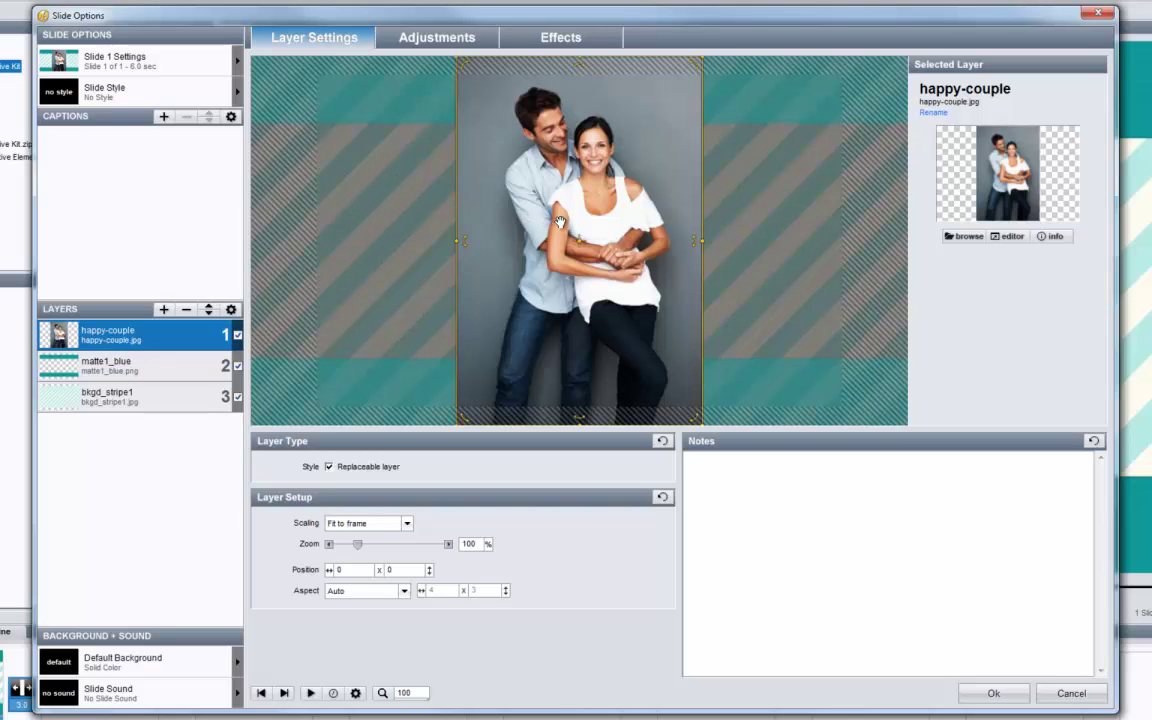
left_click_drag(568, 222, 412, 223)
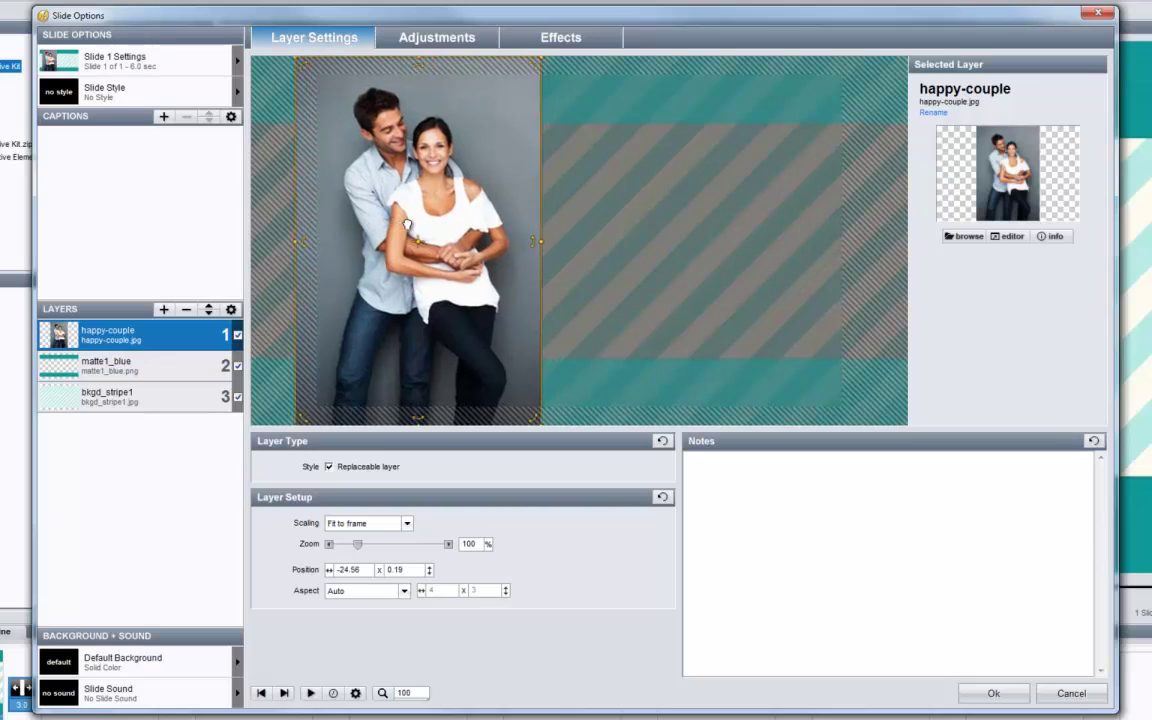
scroll(413, 225, "down", 3)
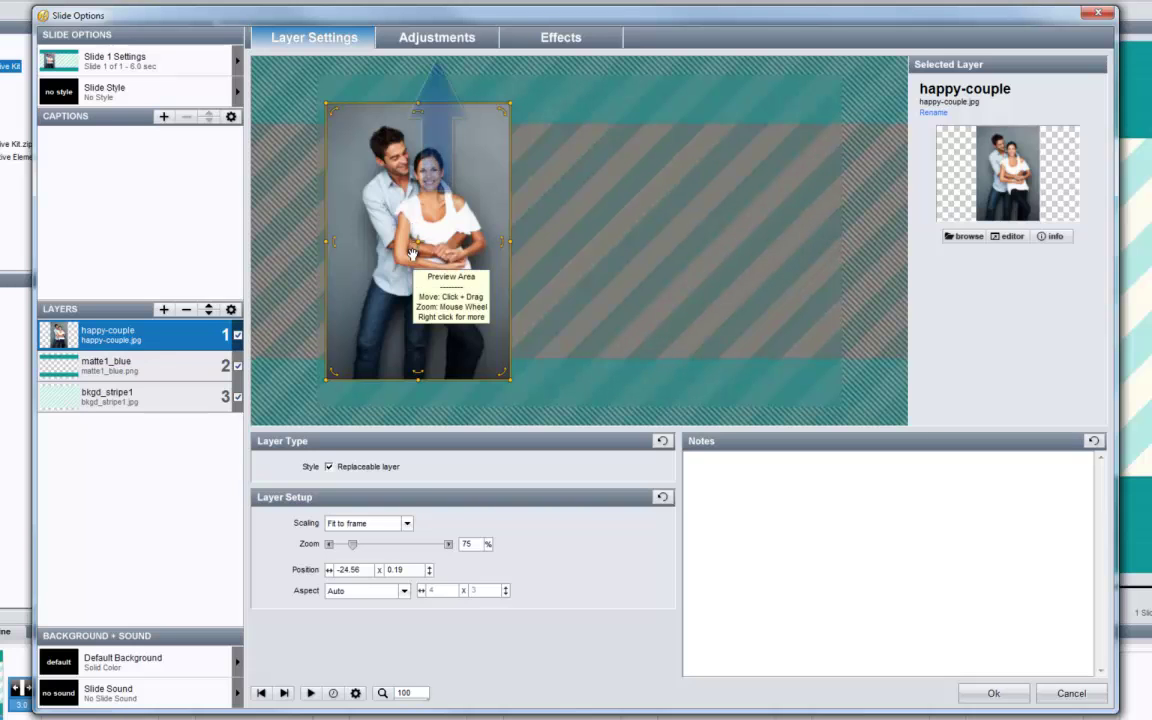
Step: Give the couple photo a black shadow and white outline, and apply the changes
left_click(436, 40)
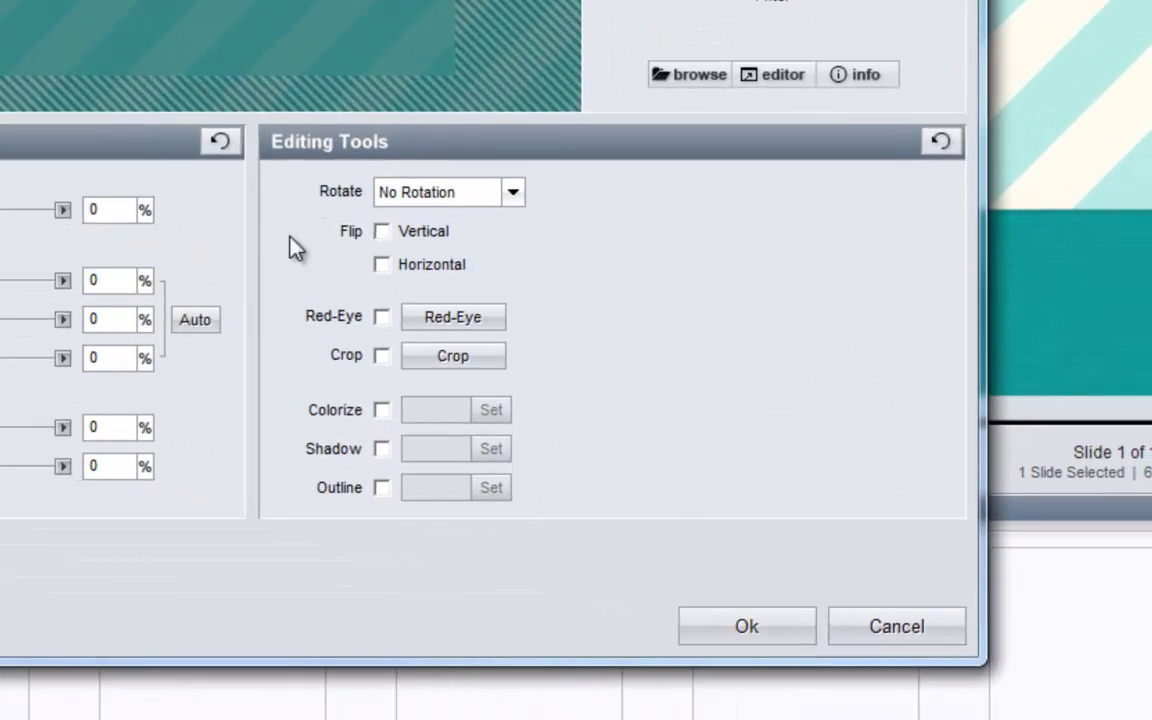
left_click(381, 449)
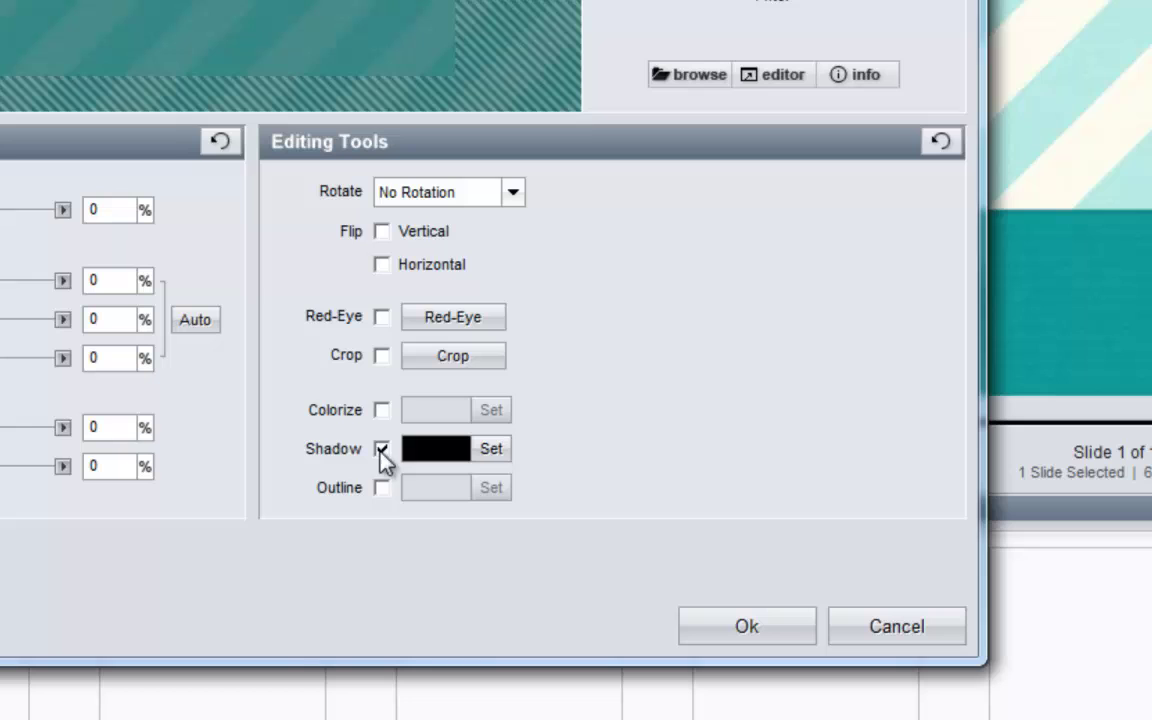
left_click(383, 487)
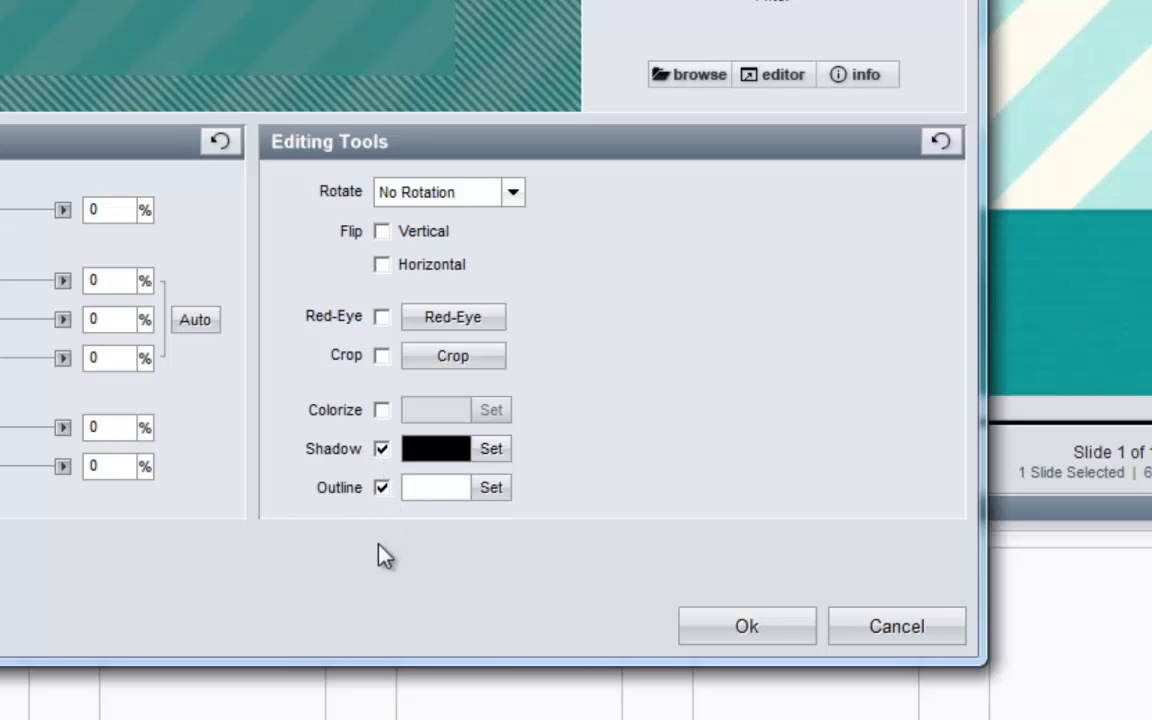
left_click(743, 628)
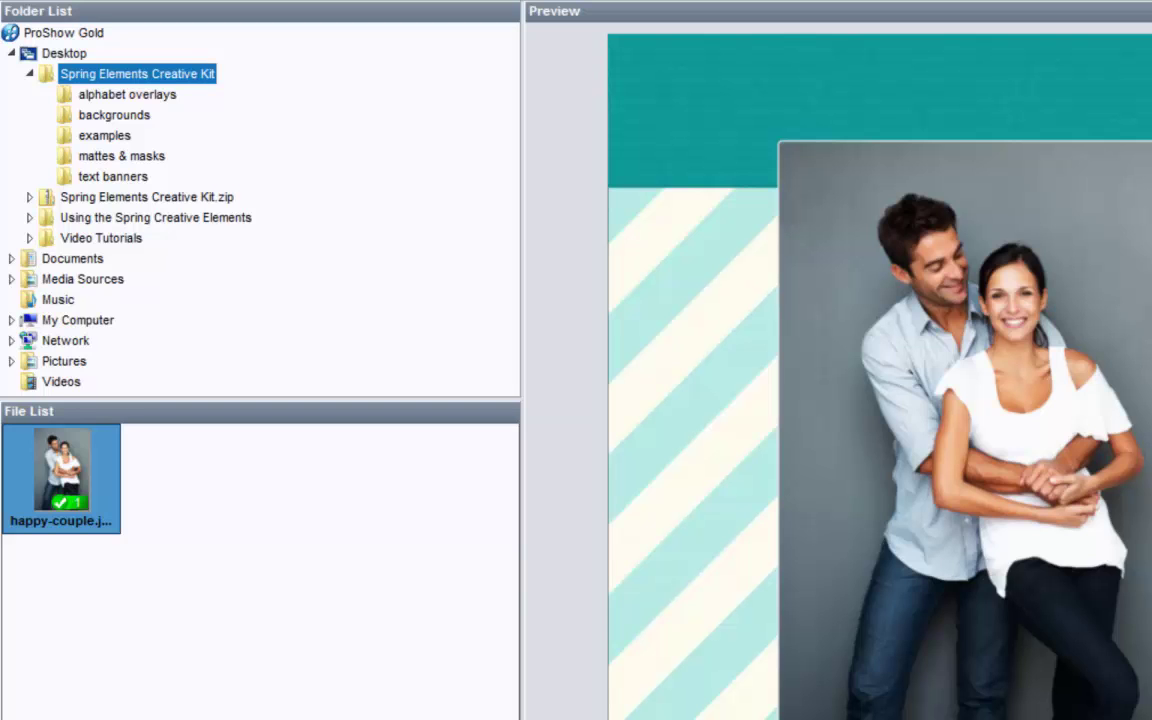
Step: Add alphatile letter tiles (a, n, …) from alphabet overlays to Slide 1 to spell anne and joe
left_click(66, 95)
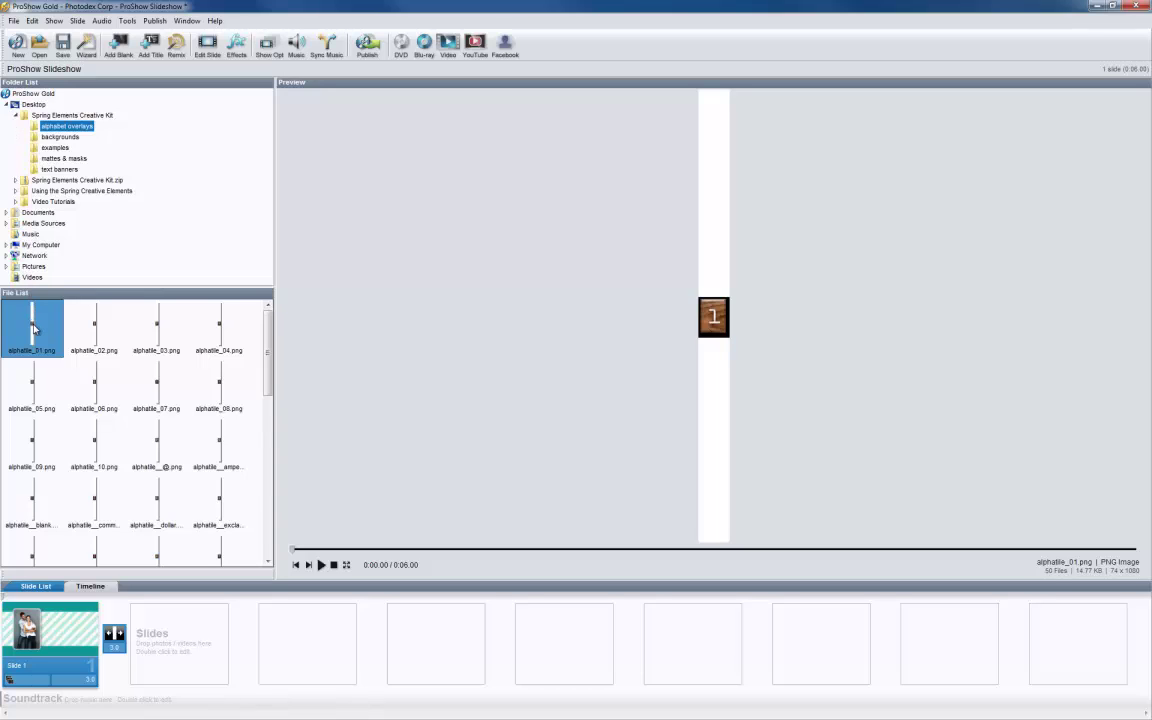
key("Right")
key("Right")
key("Right")
key("Right")
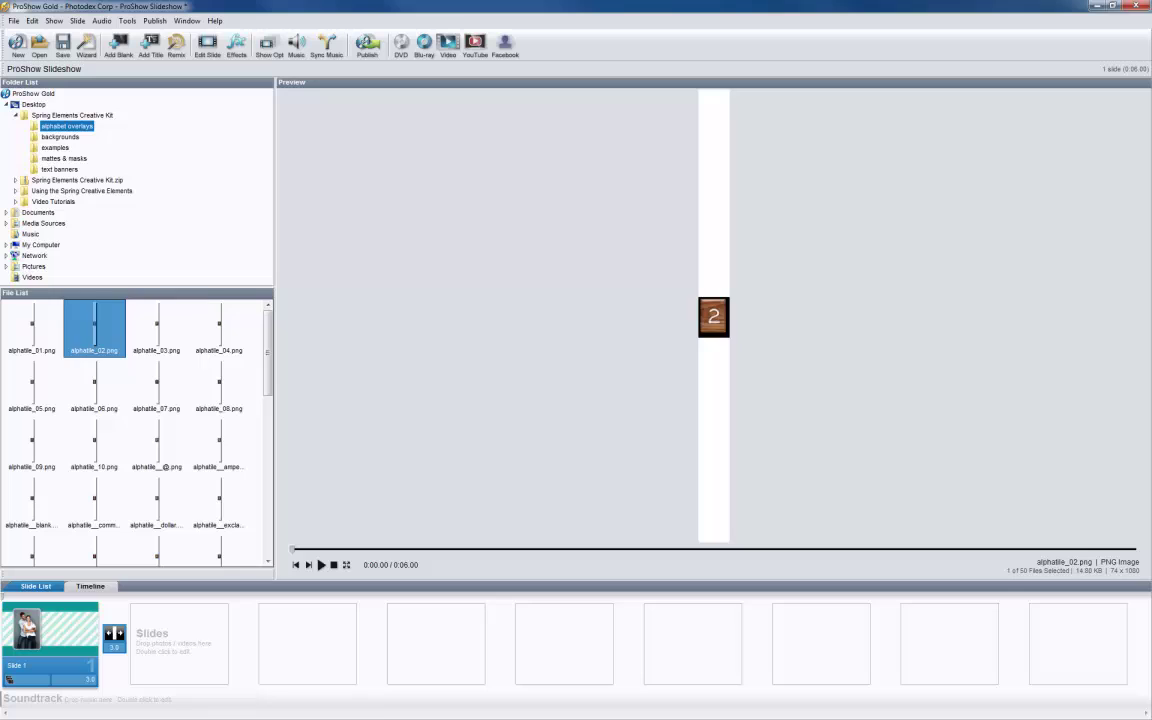
key("Right")
key("Right")
key("Right")
key("Right")
key("Right")
key("Right")
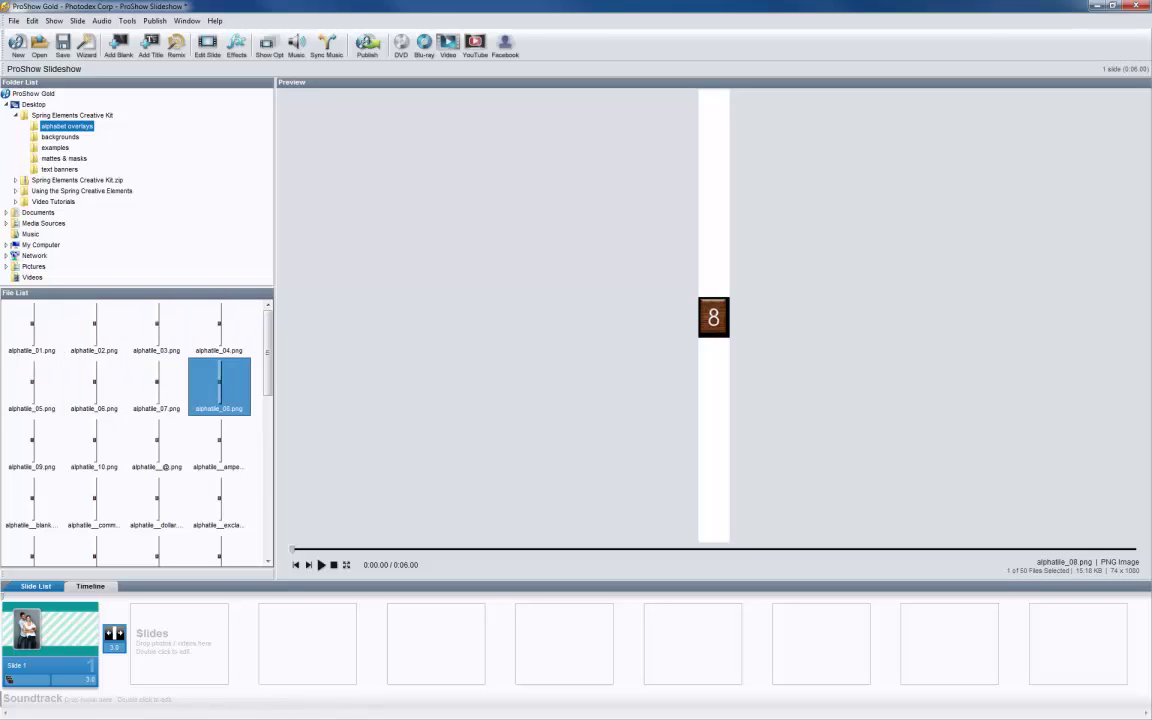
key("Right")
key("Right")
key("Right")
key("Right")
key("Right")
key("Right")
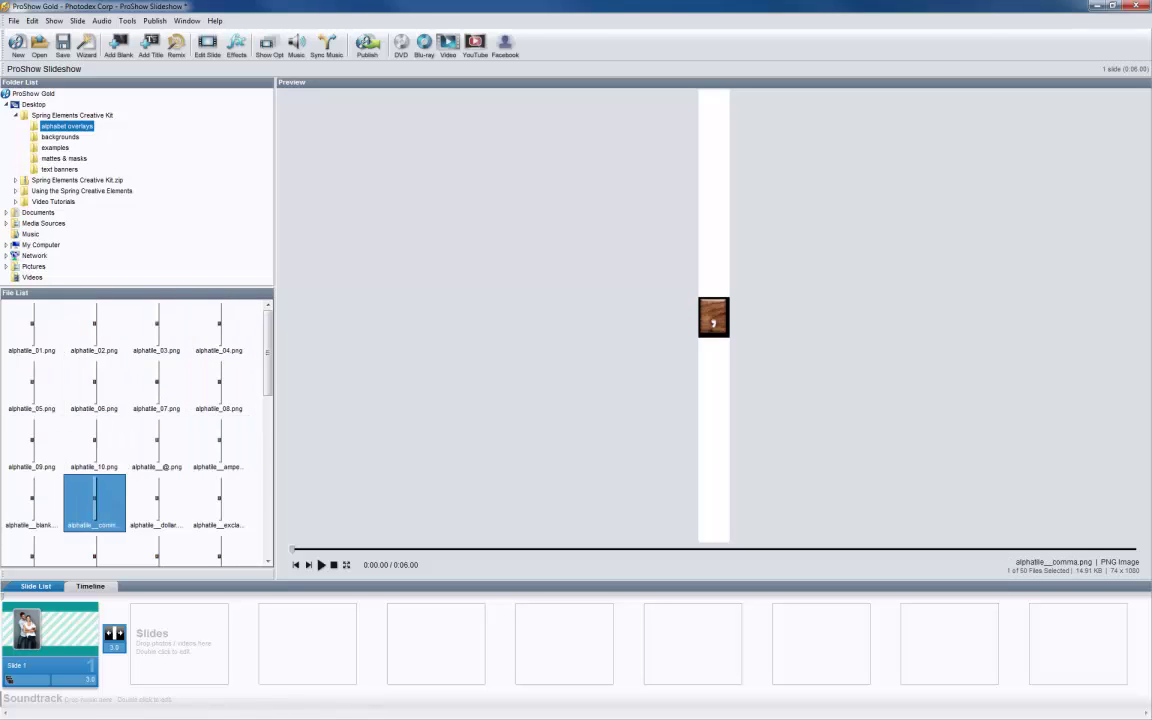
key("Right")
key("Right")
key("Right")
key("Right")
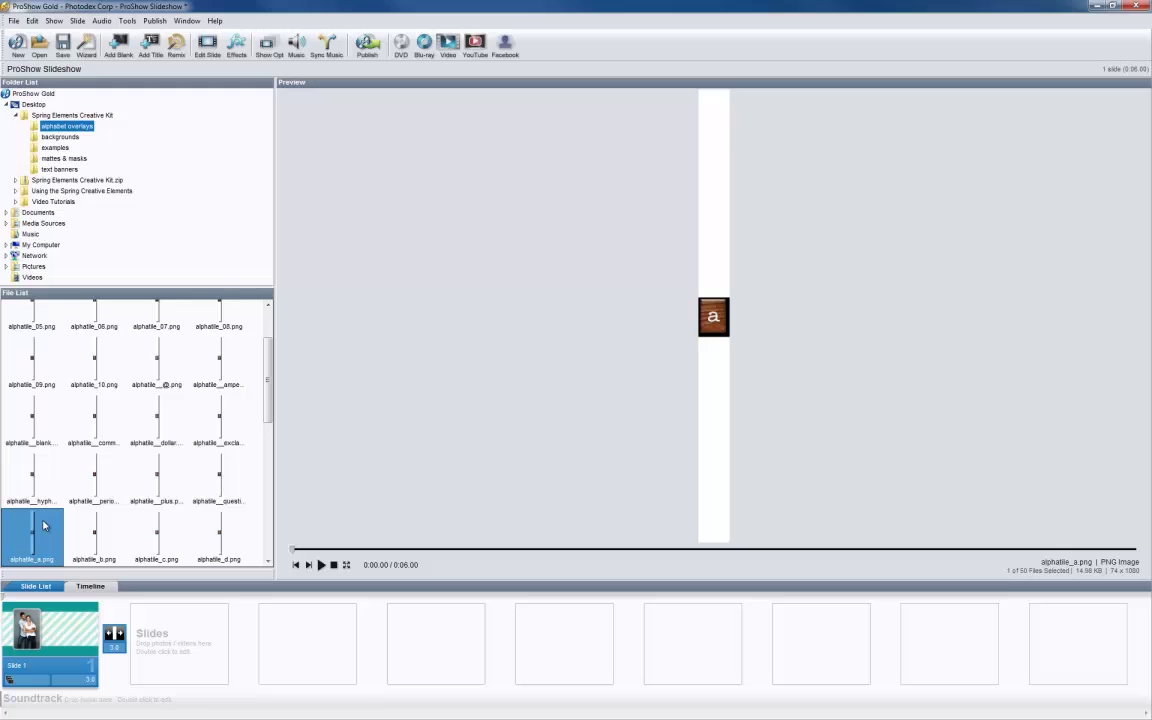
left_click_drag(32, 530, 62, 632)
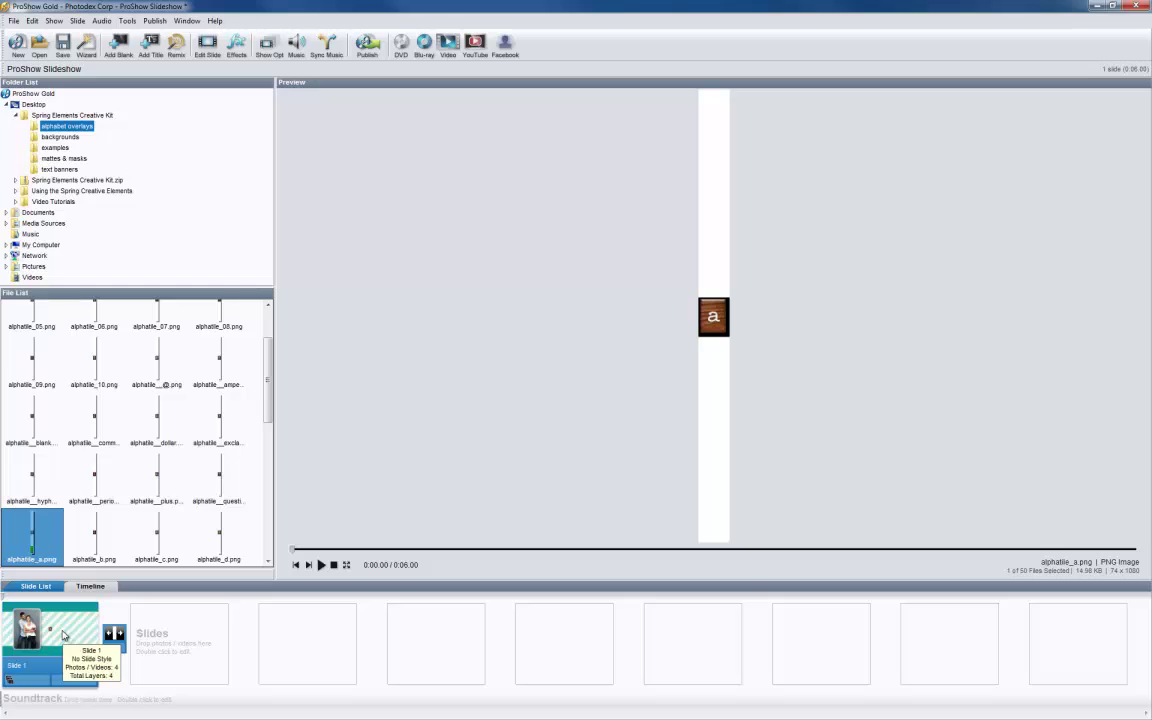
left_click_drag(267, 385, 260, 474)
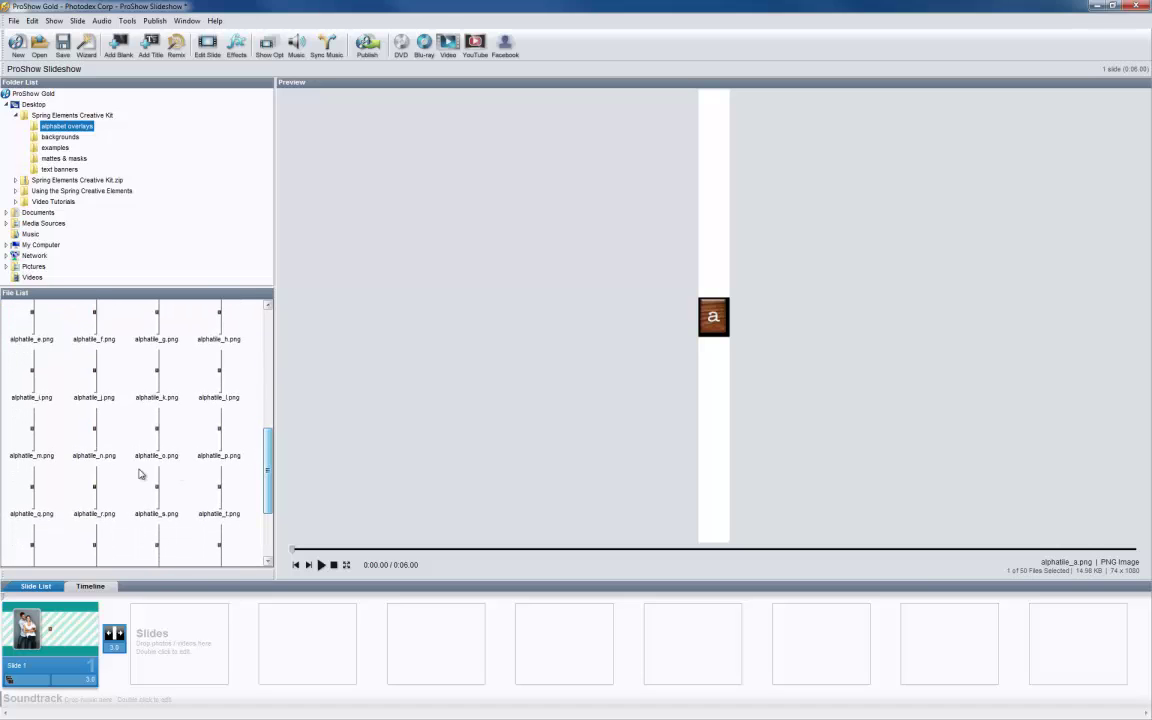
left_click_drag(91, 415, 72, 618)
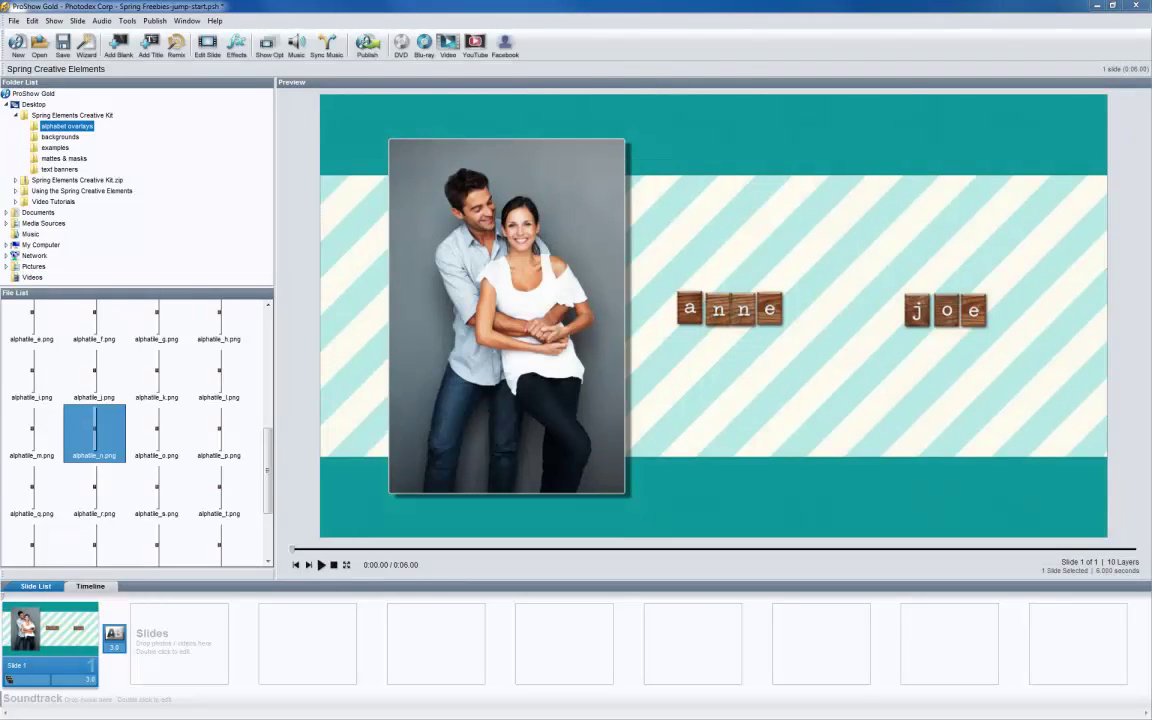
Step: Stagger the a, n, n and e tiles of anne at slightly different heights
double_click(57, 632)
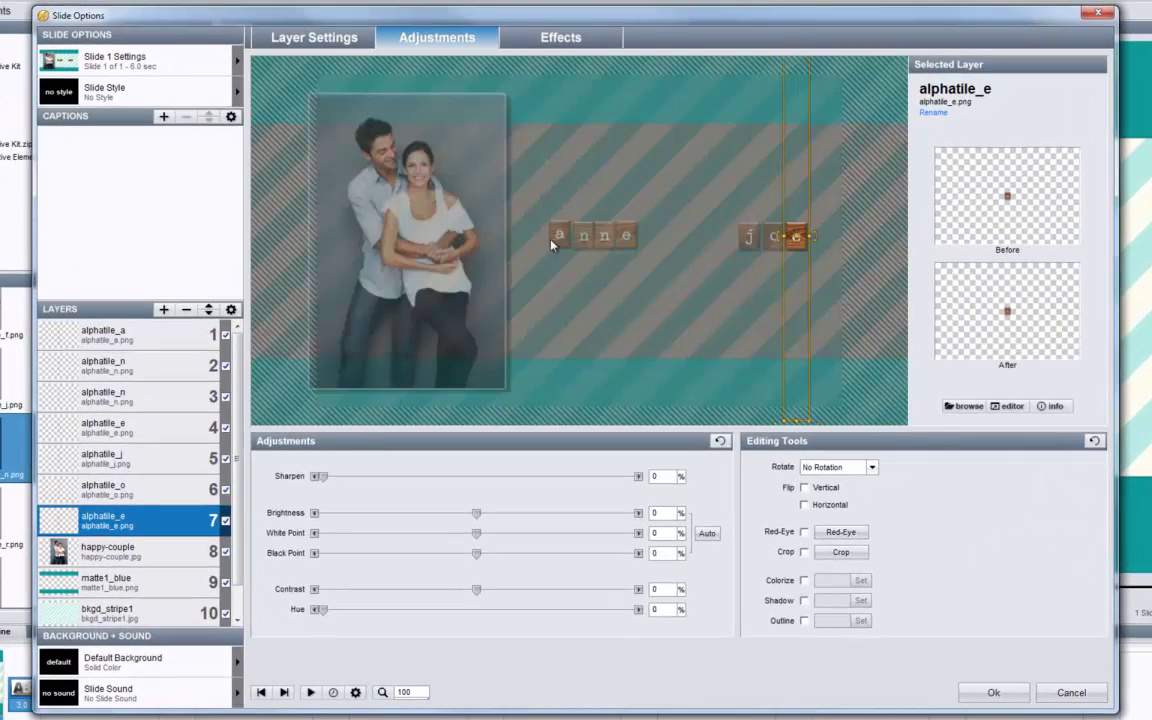
left_click(556, 237)
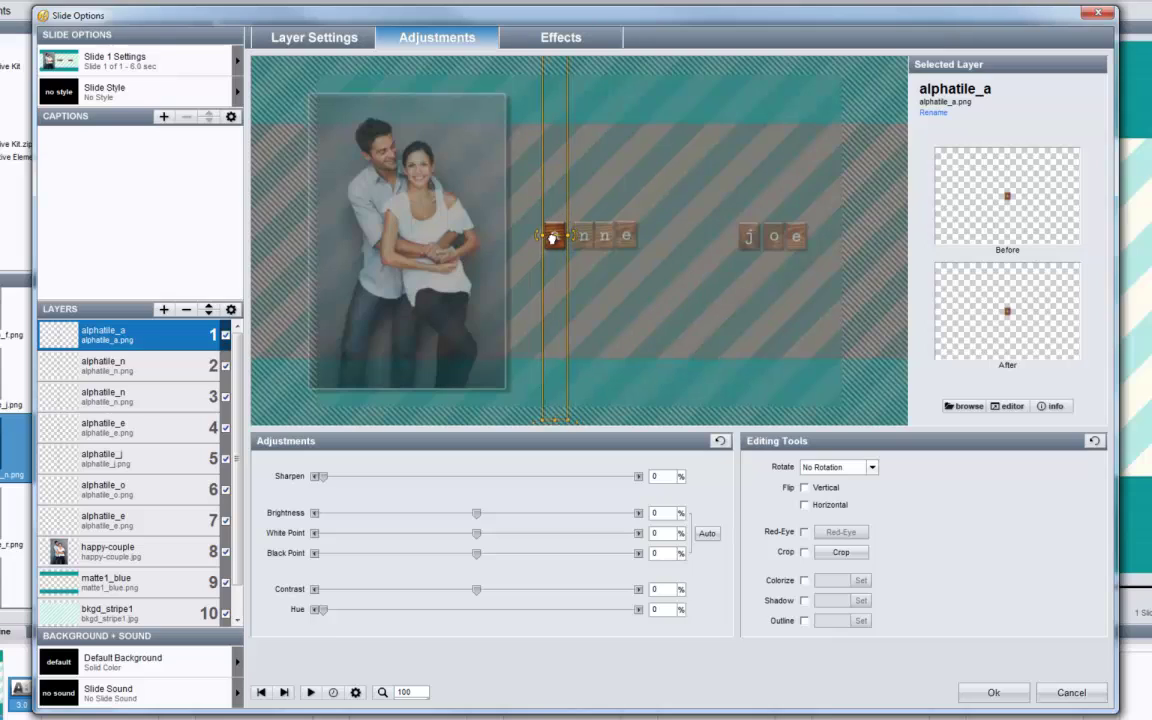
left_click(585, 237)
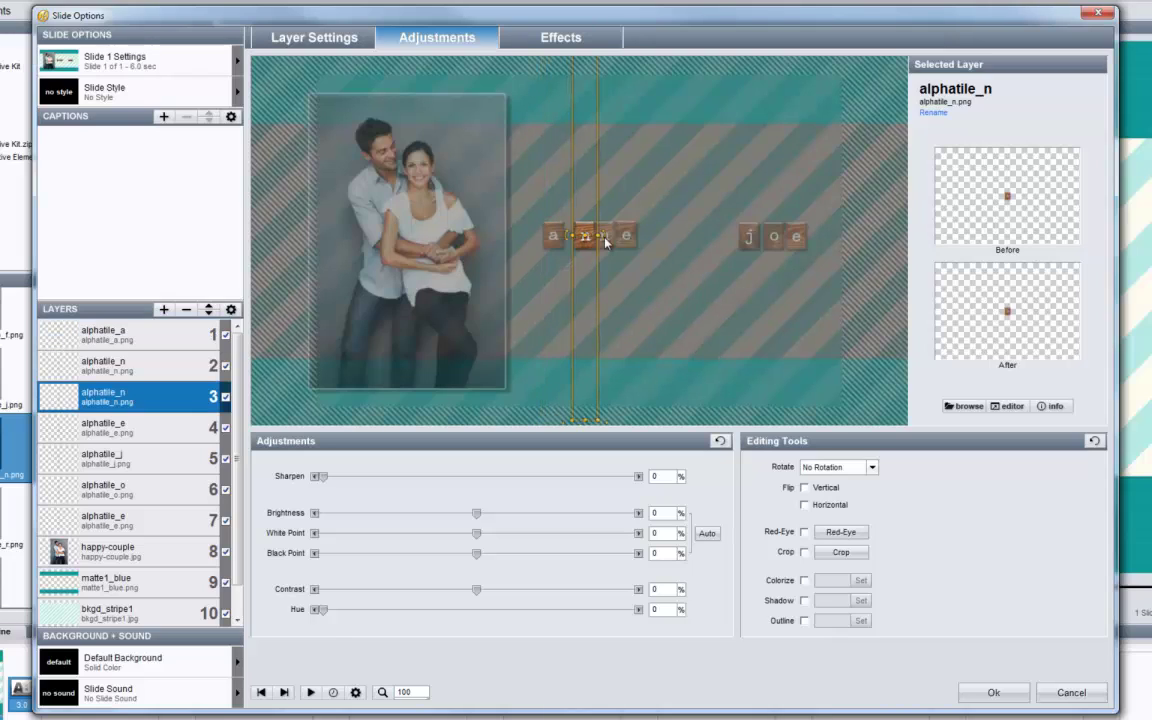
left_click(612, 237)
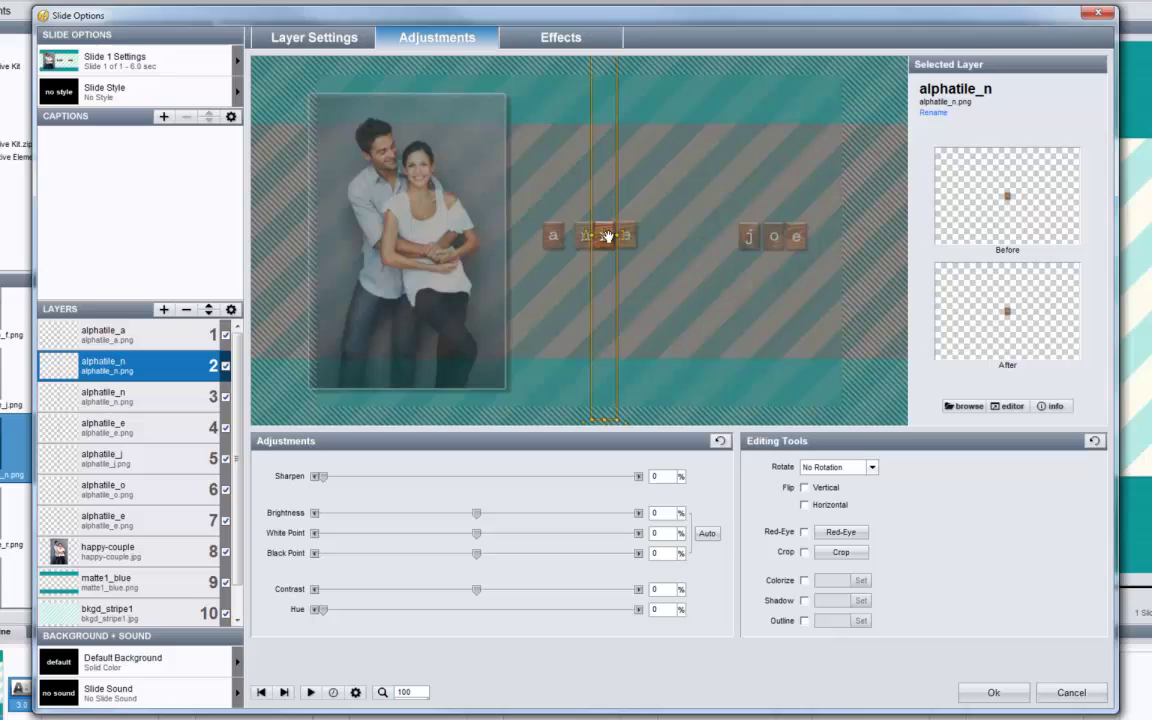
left_click_drag(617, 242, 642, 232)
left_click(631, 228)
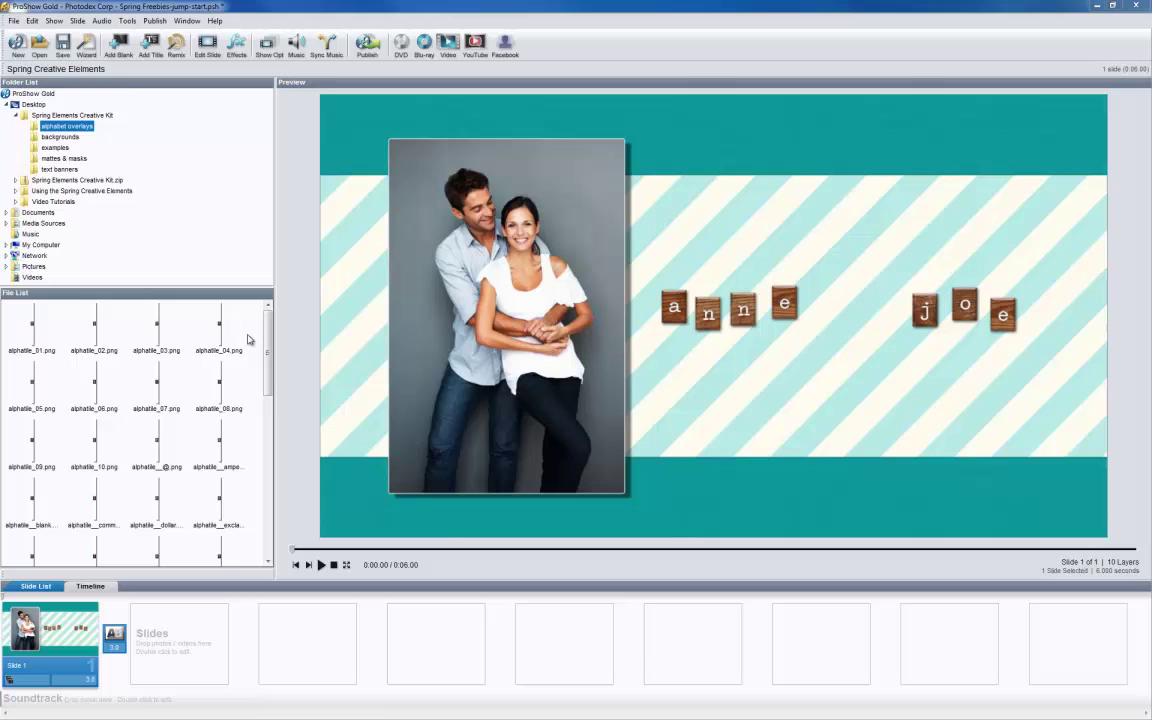
left_click_drag(270, 336, 267, 510)
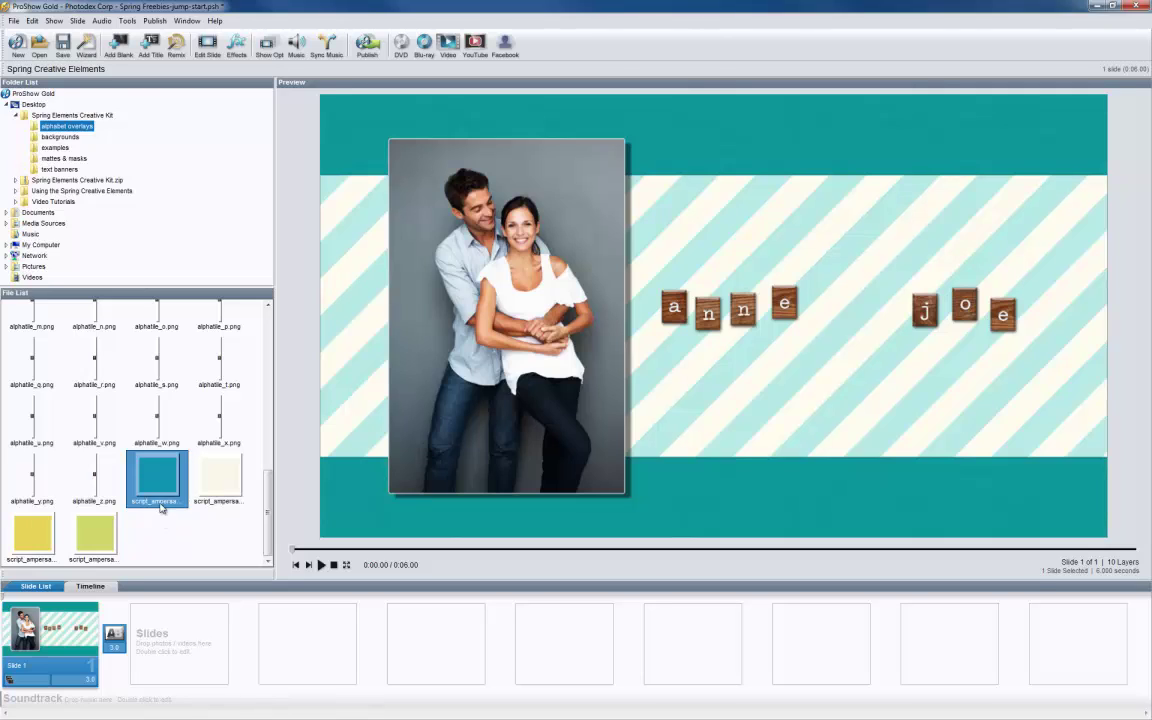
Step: Add script_ampersand_blue.png, shrink it to tile size and centre it between anne and joe
left_click_drag(158, 479, 68, 630)
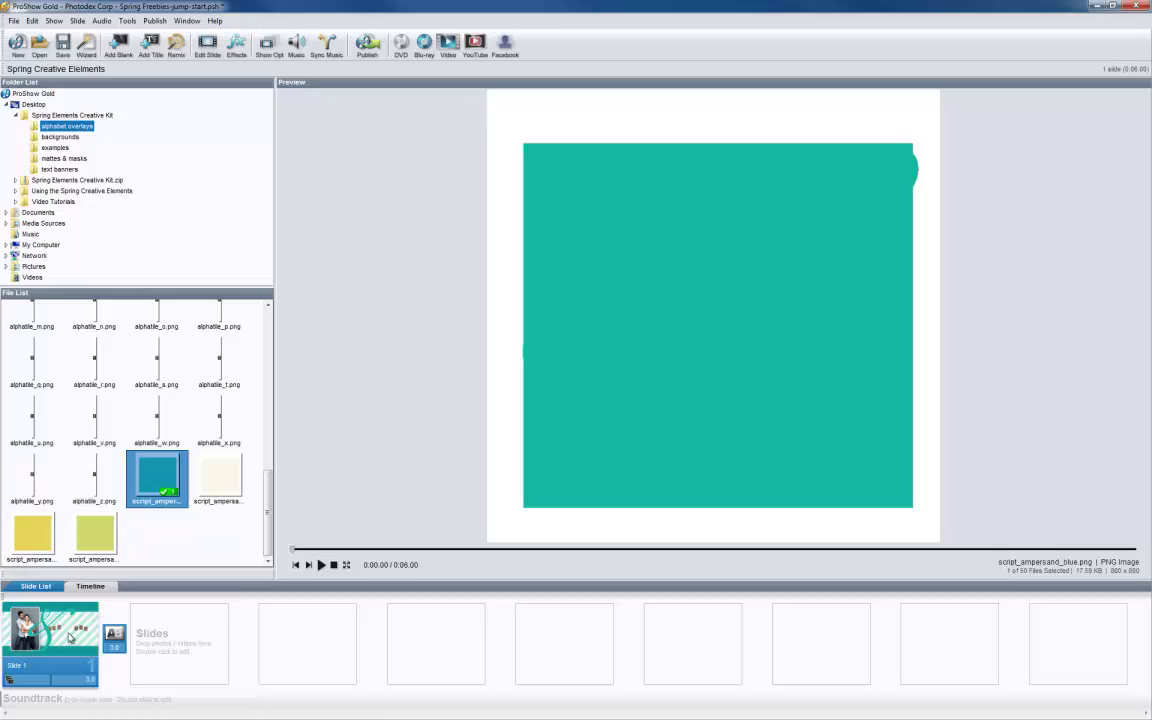
double_click(68, 632)
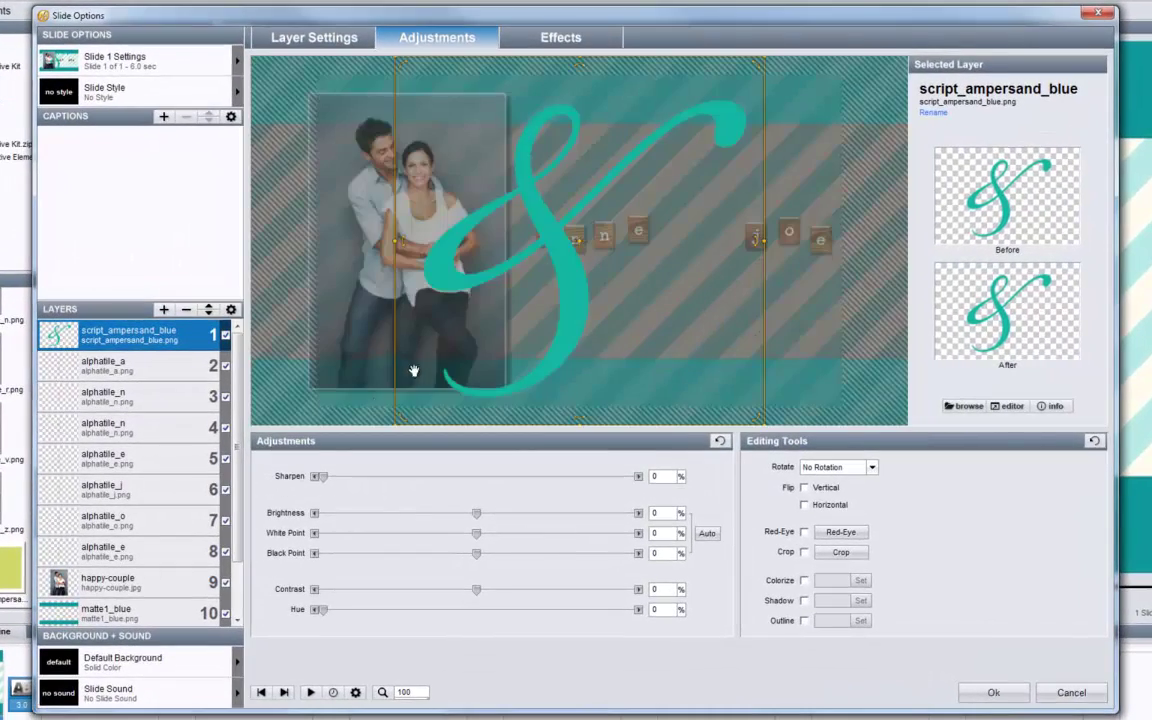
left_click_drag(513, 262, 694, 248)
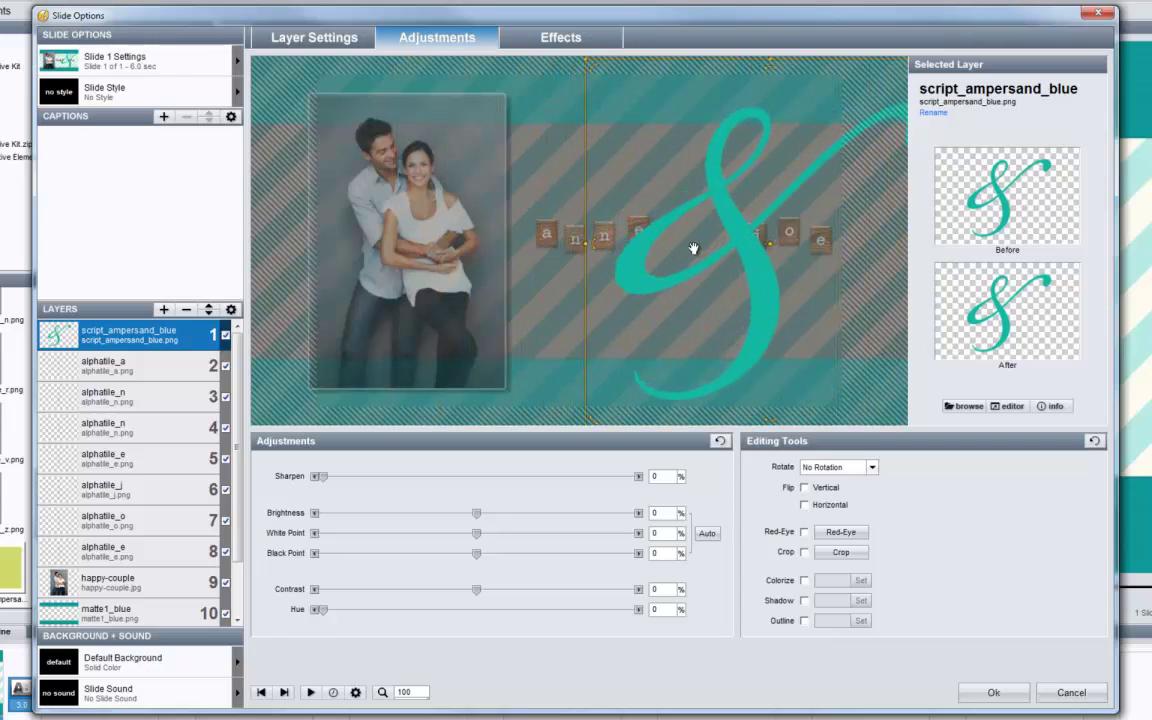
scroll(692, 248, "down", 3)
scroll(691, 247, "down", 5)
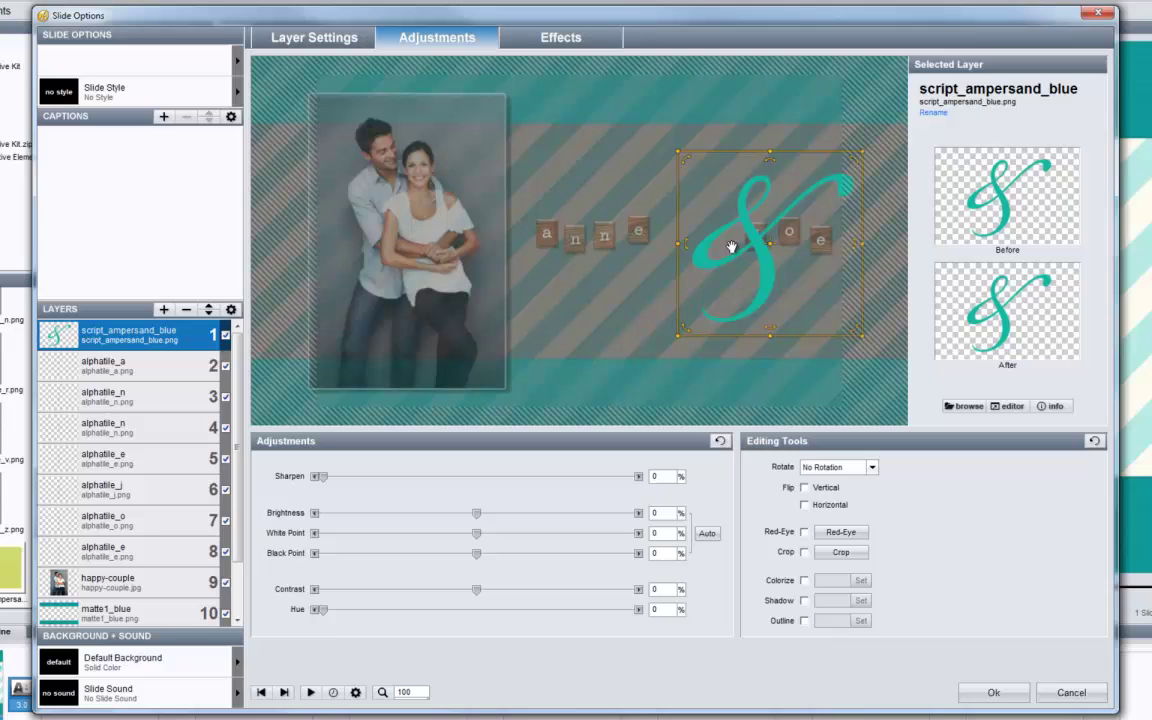
left_click_drag(745, 253, 700, 245)
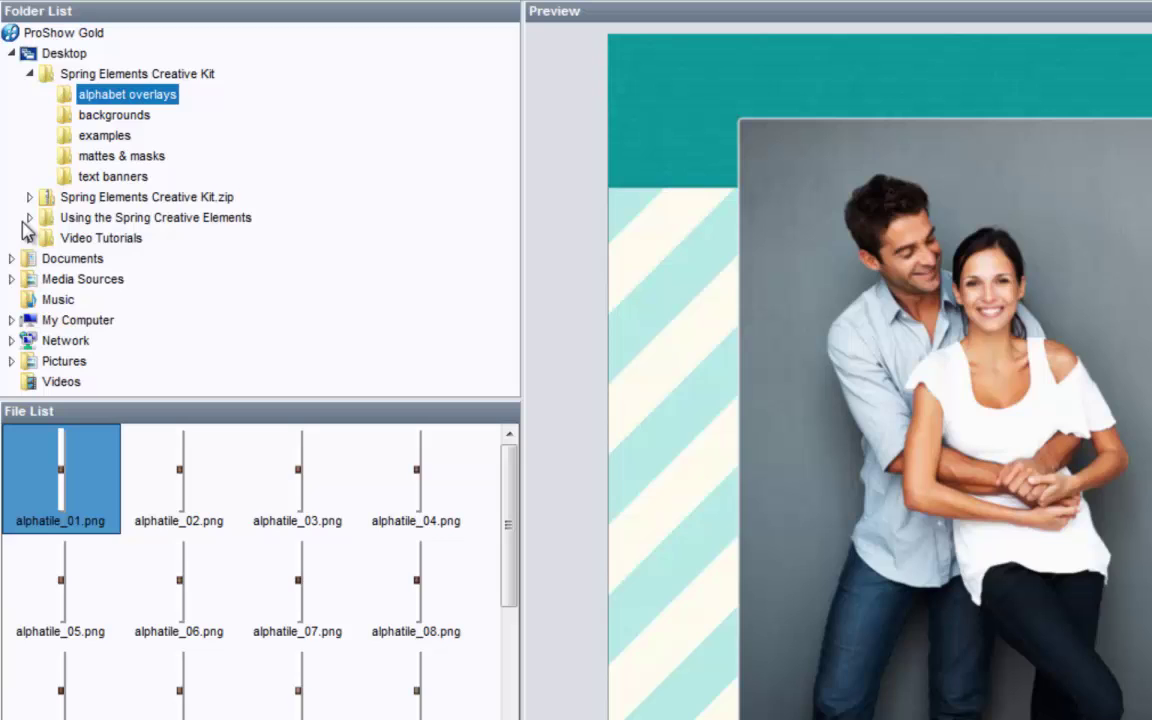
Step: Compare the text banners and add banner_med_brown.png to Slide 1 as its top layer
left_click(104, 177)
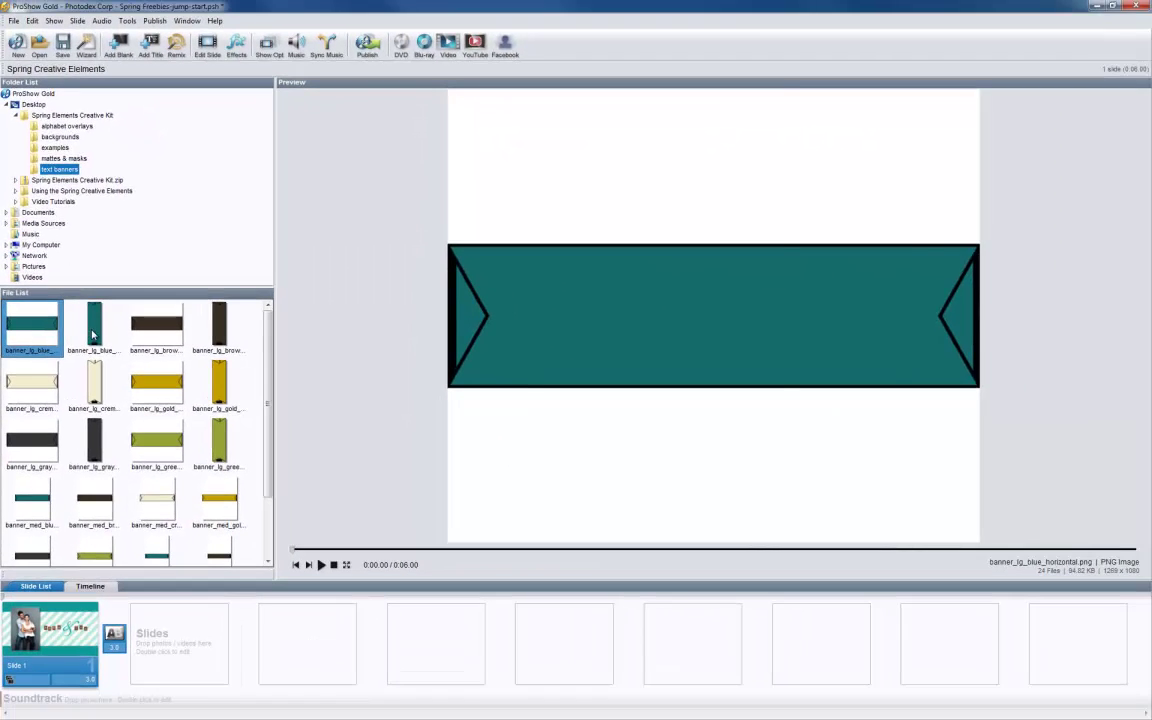
left_click(146, 425)
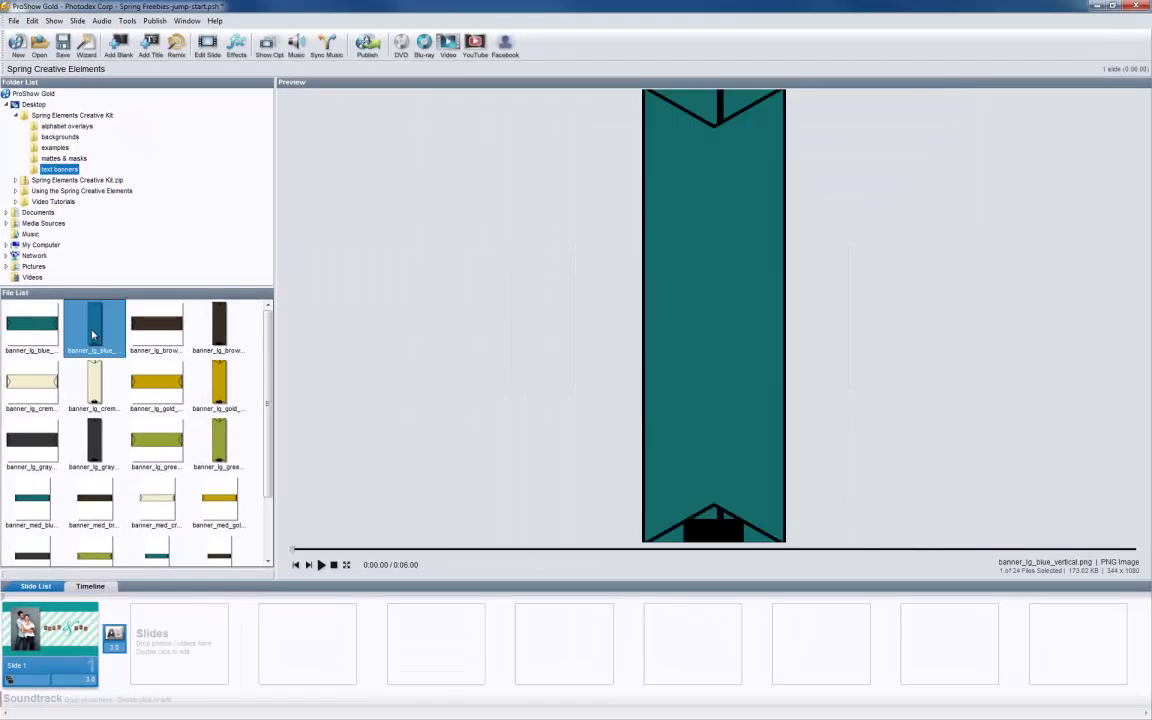
left_click(163, 329)
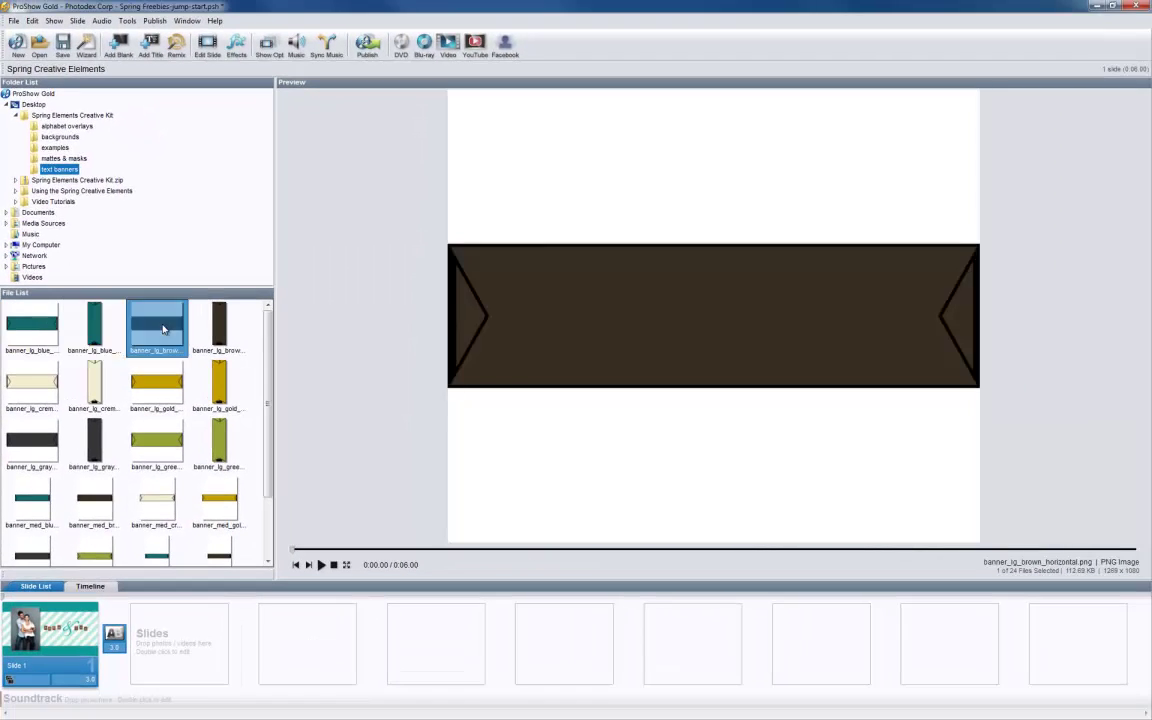
left_click(220, 383)
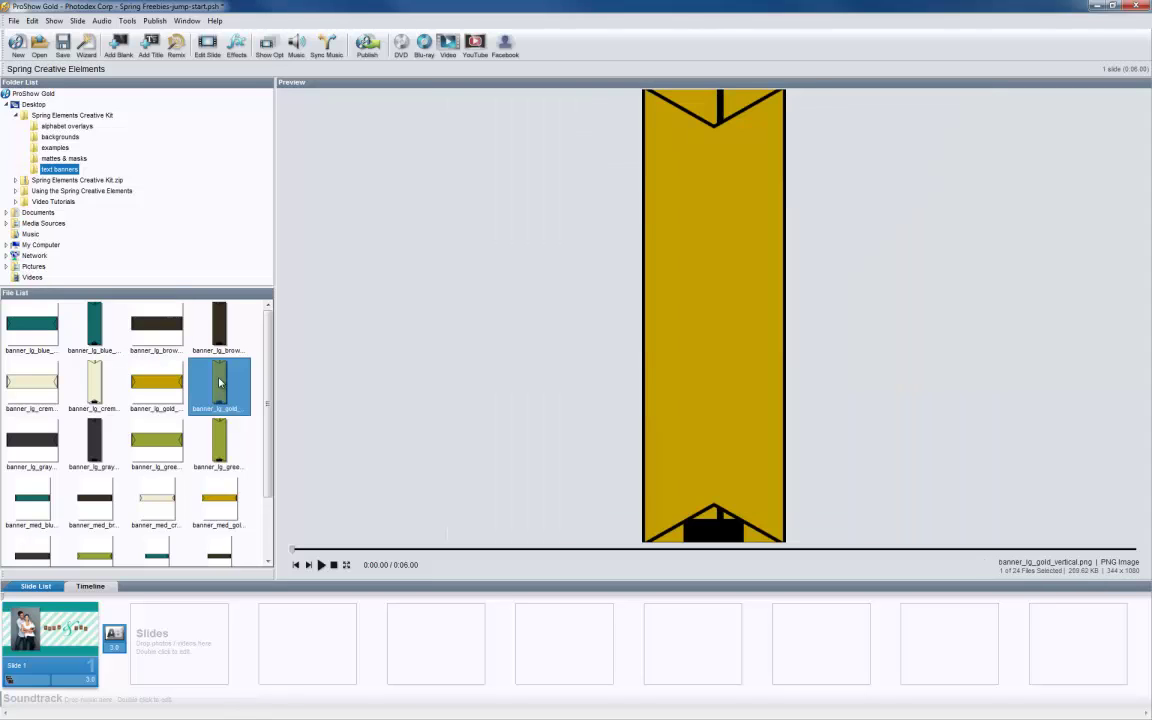
left_click(37, 447)
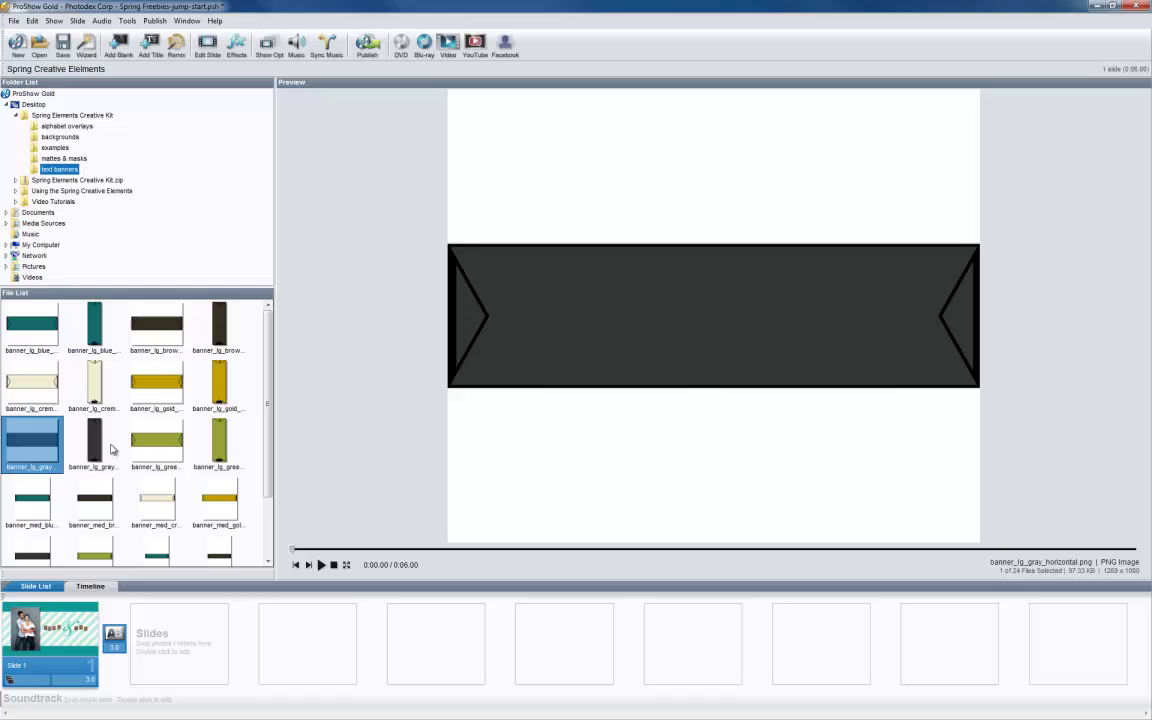
left_click(94, 500)
left_click_drag(268, 399, 267, 465)
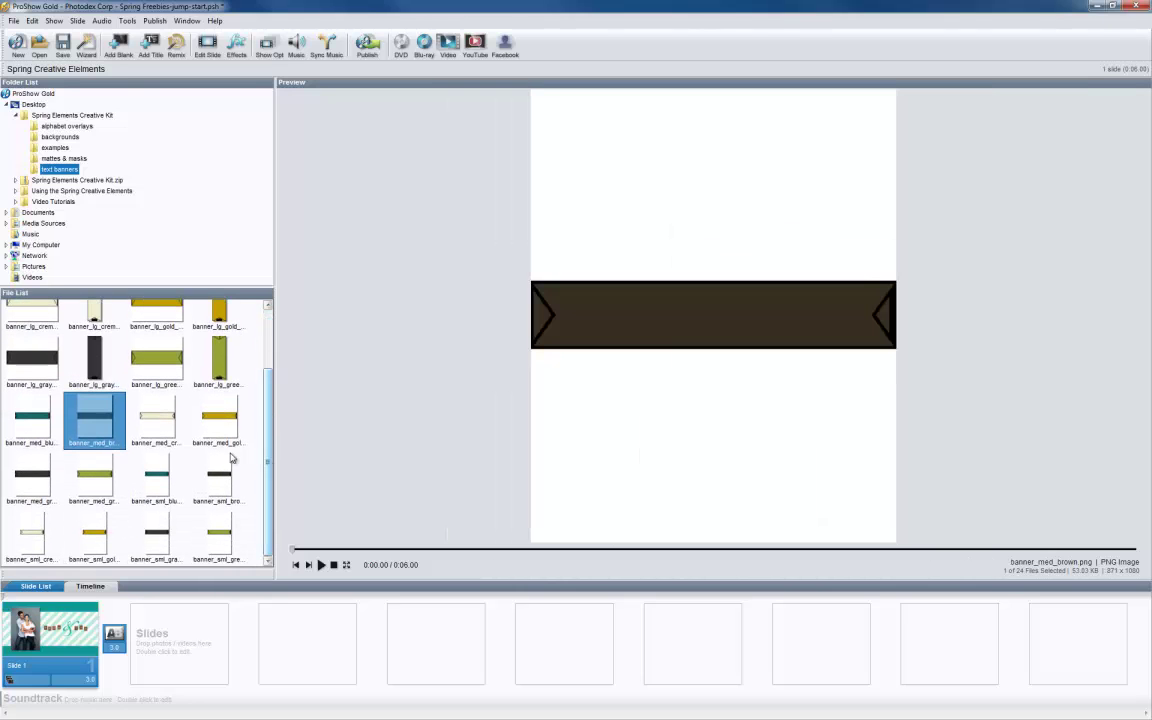
left_click_drag(88, 423, 50, 640)
double_click(50, 640)
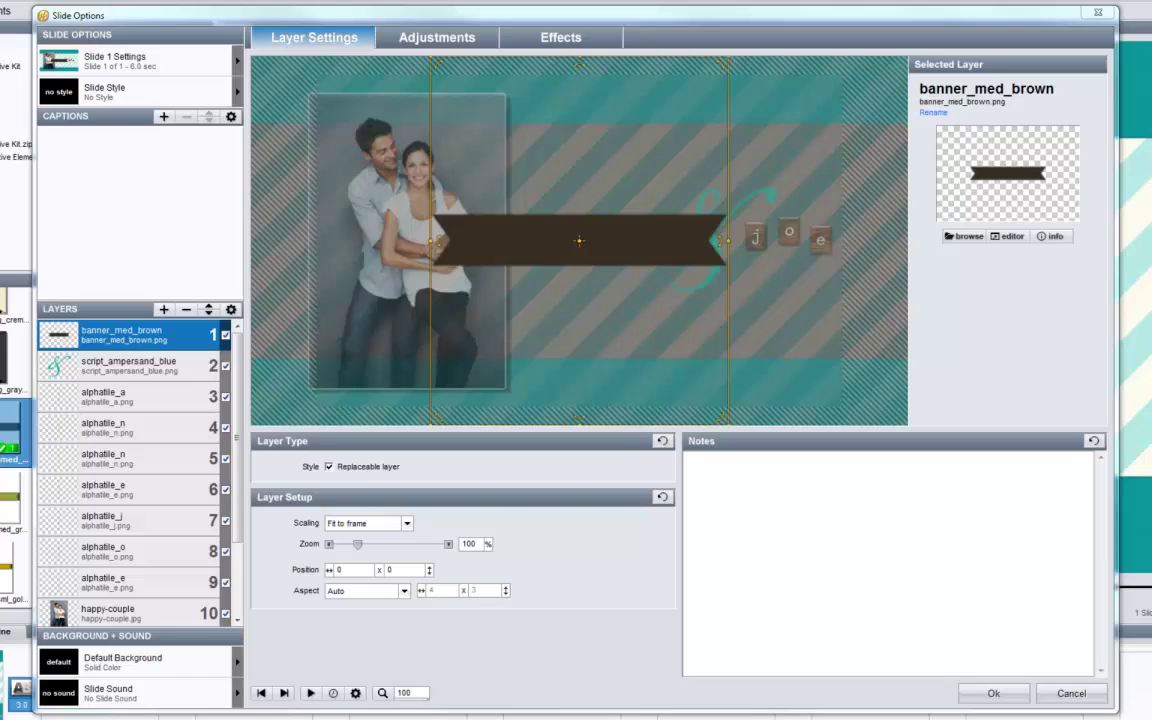
Step: Move the brown banner to the slide's lower right at 37.17 x 32.35, below the names
left_click(545, 240)
left_click_drag(560, 250, 789, 357)
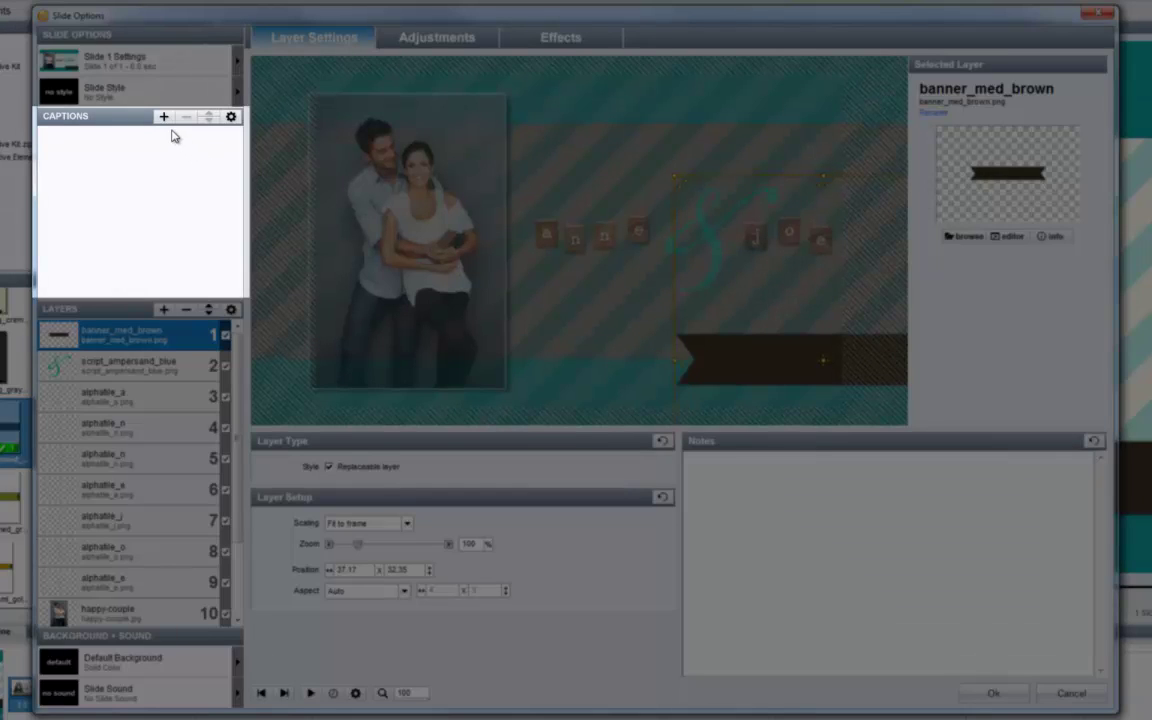
Step: Add a 'sunbelt studios' caption and move it onto the brown banner
left_click(164, 117)
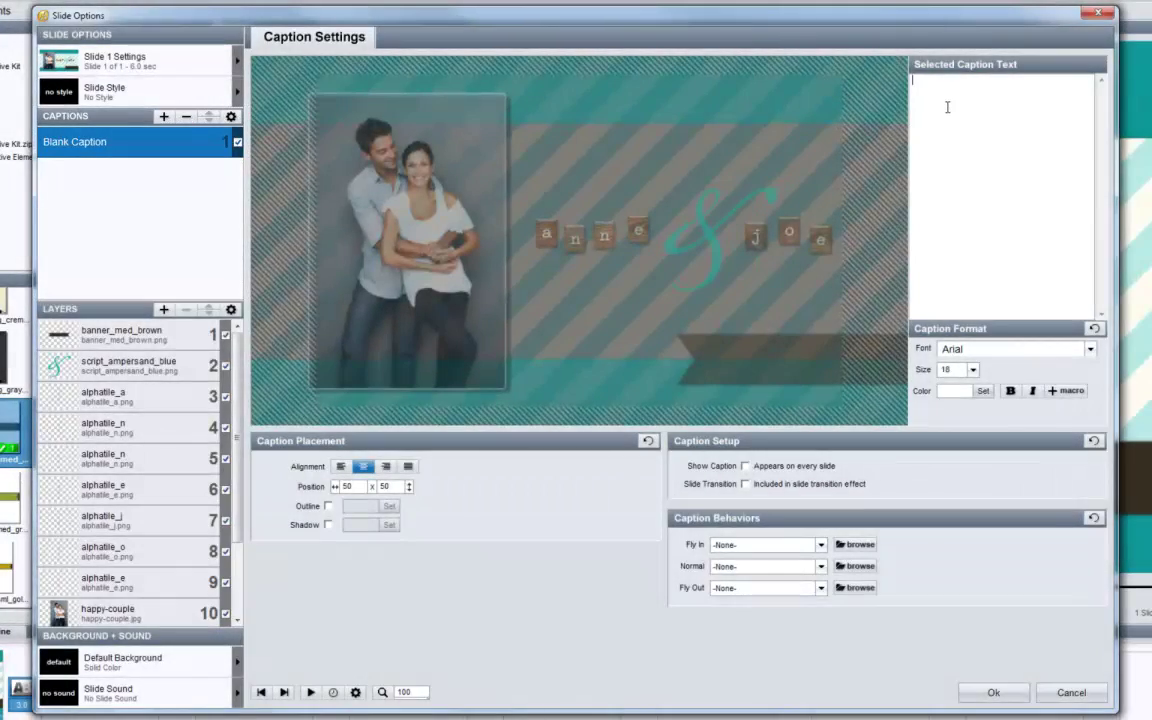
type("sun")
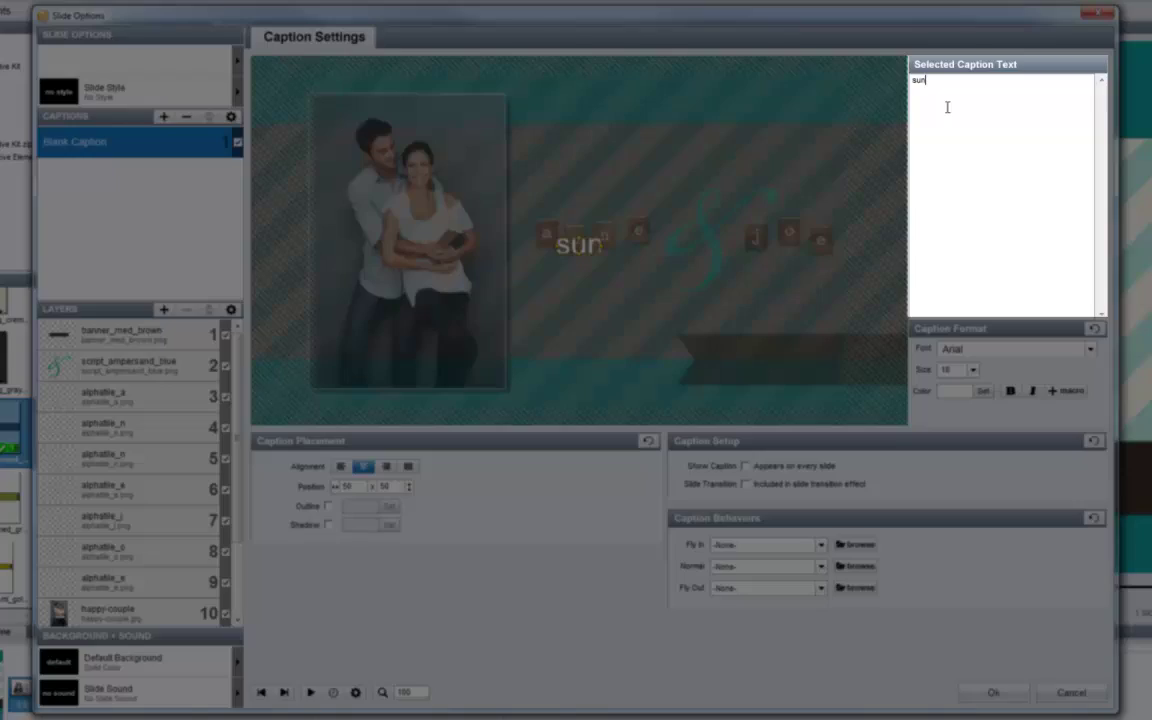
type("belt studios")
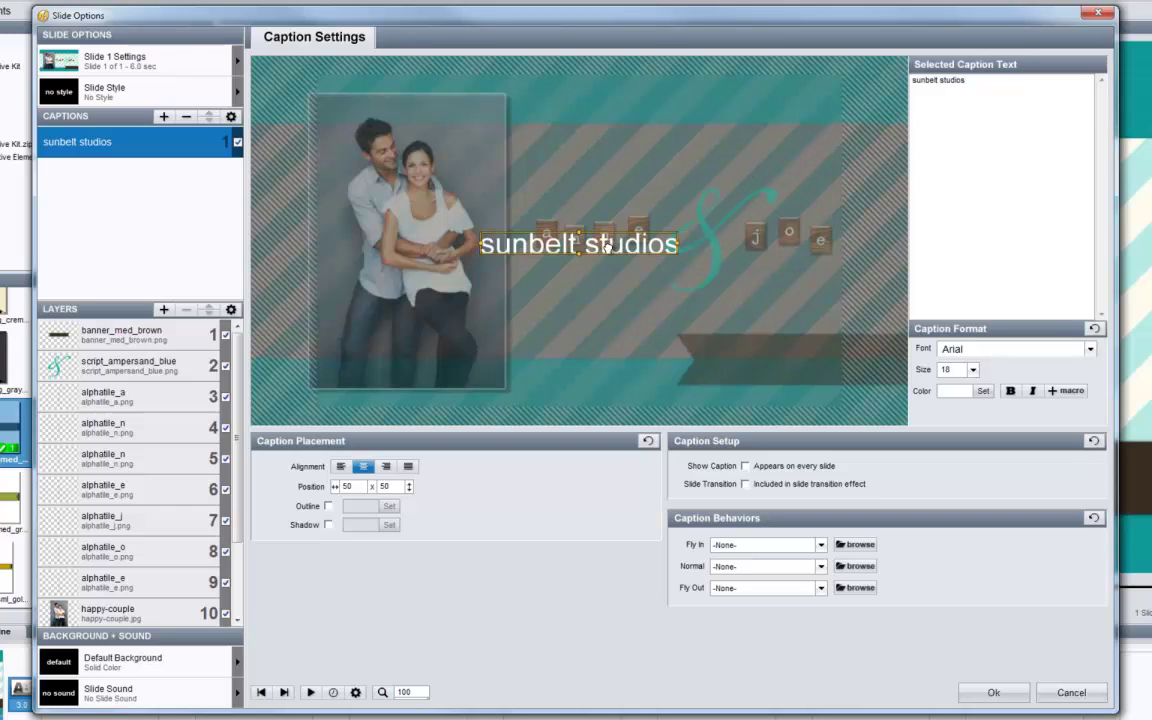
left_click_drag(701, 299, 829, 363)
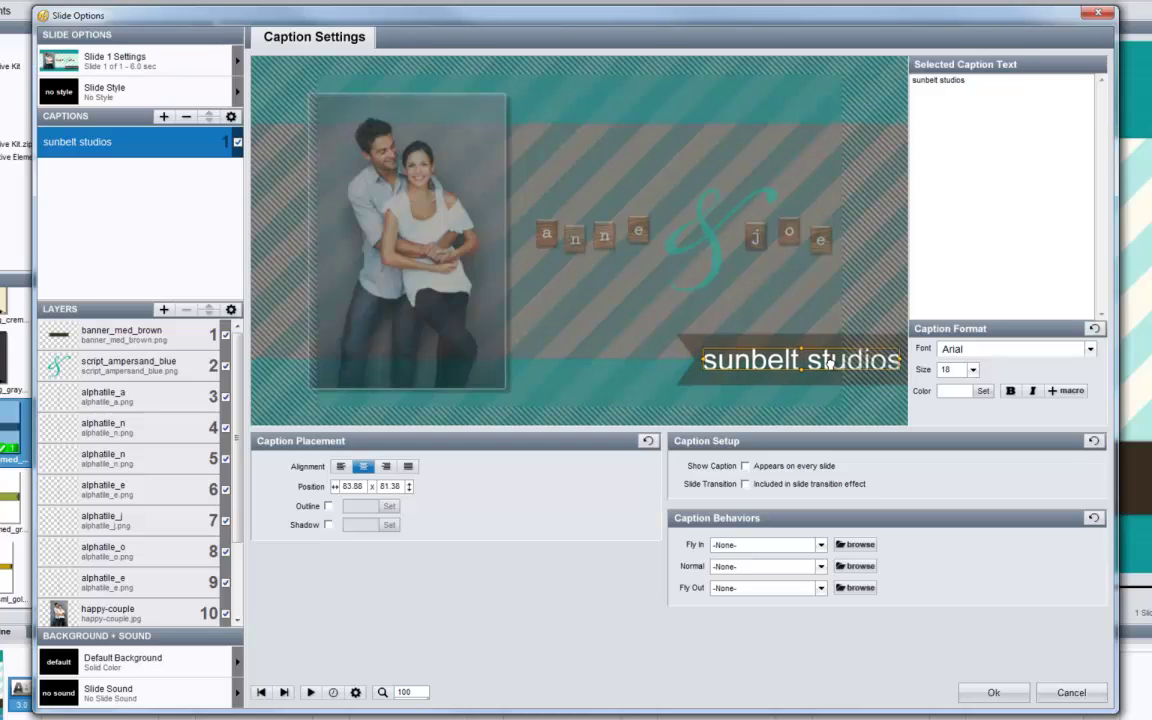
Step: Set the caption font to High Tower Text
left_click(1086, 350)
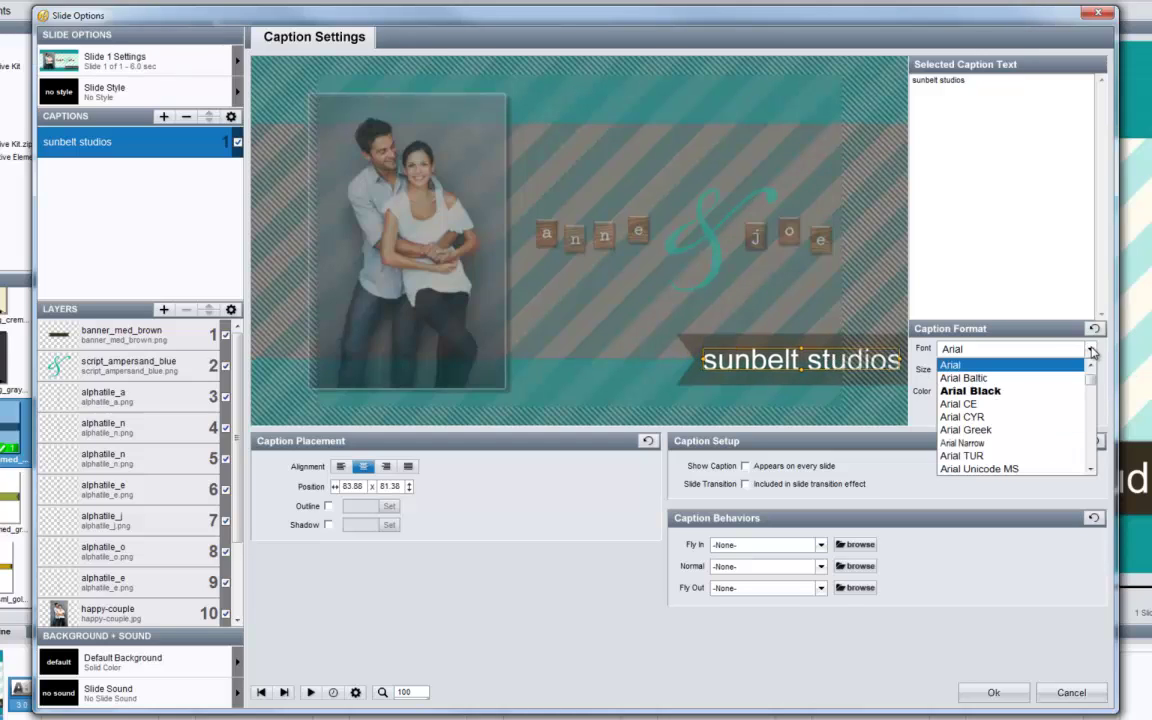
key("h")
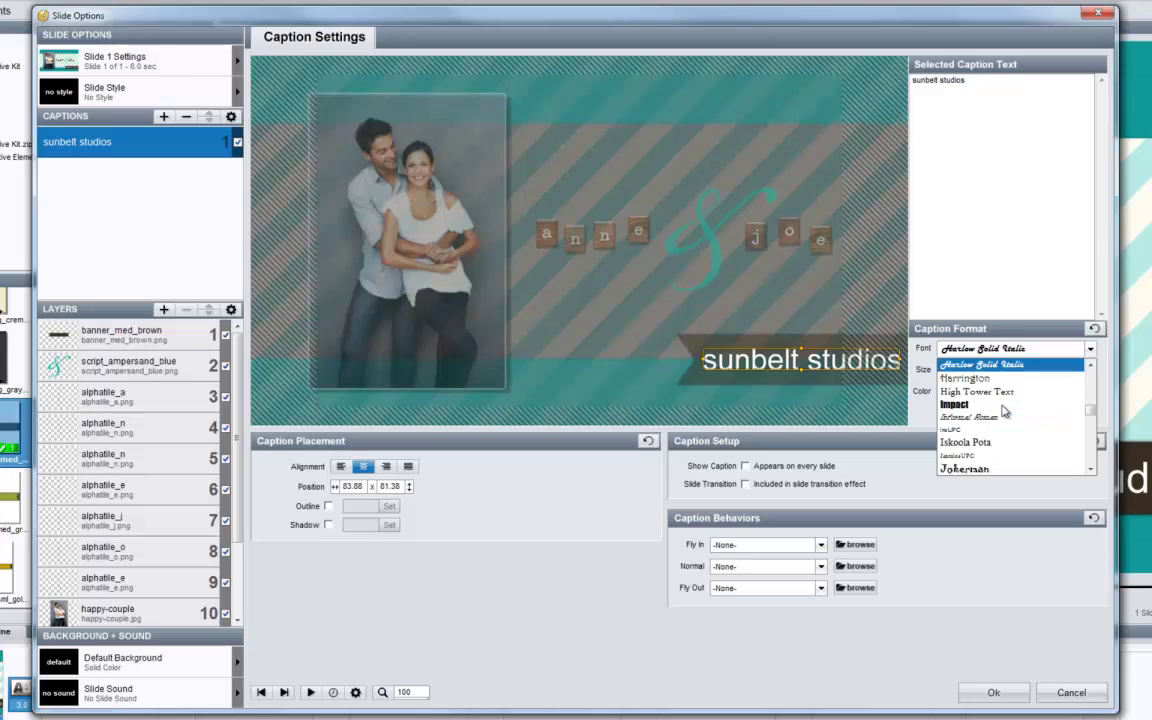
left_click(987, 394)
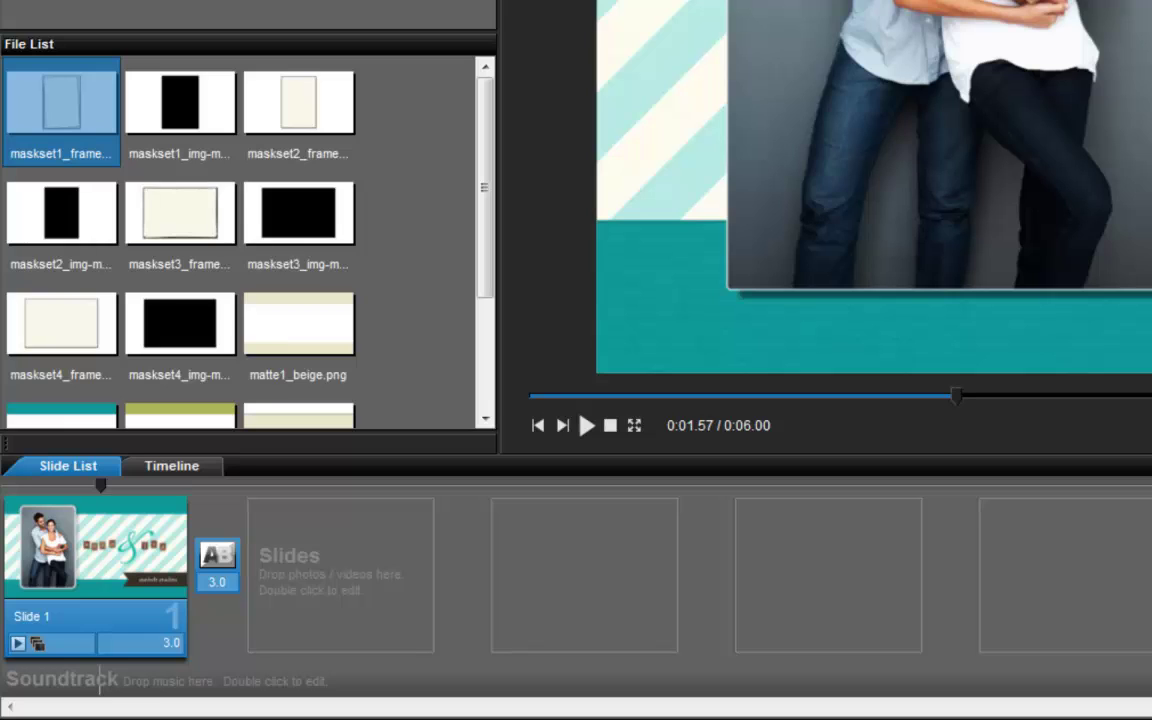
Step: Add the maskset1 frame and maskset1 image-mask files to Slide 1 and open its layer settings
left_click(67, 110)
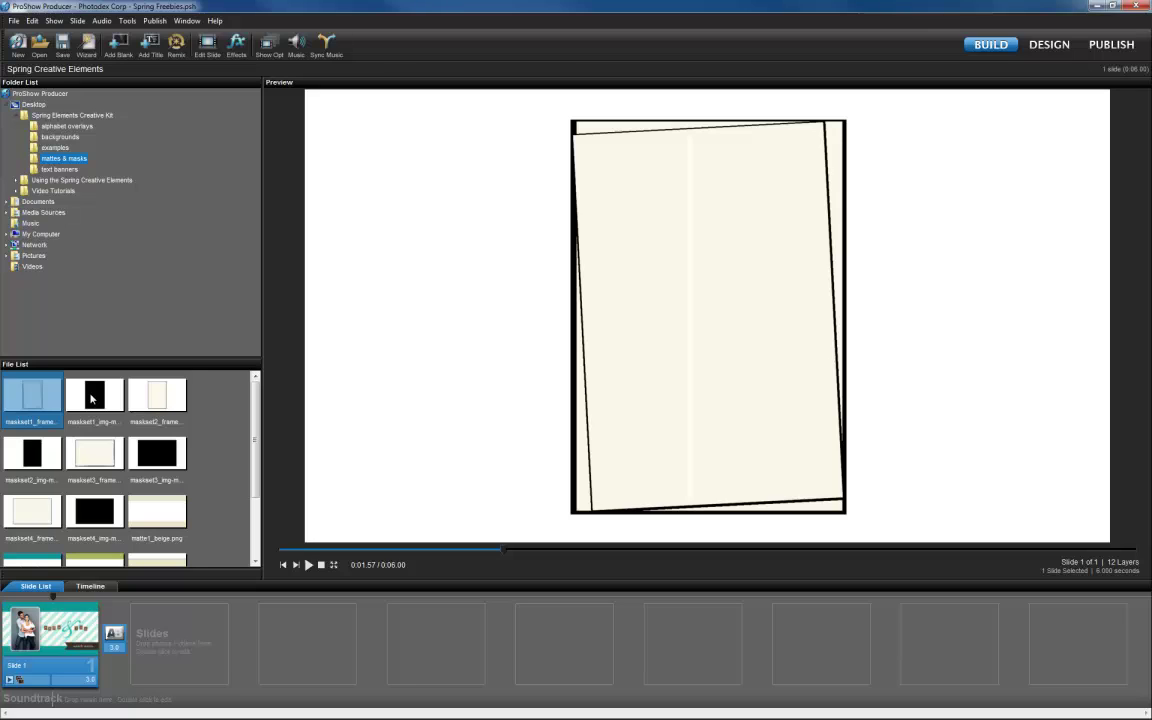
left_click(91, 398, "ctrl")
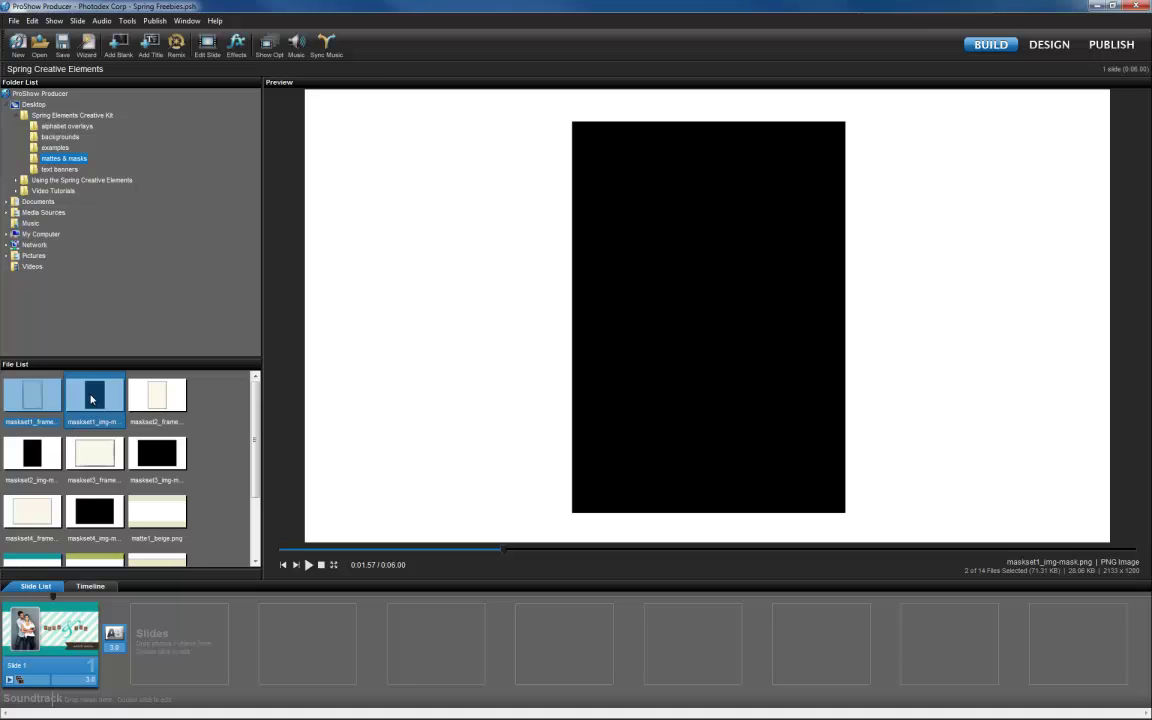
left_click_drag(91, 398, 63, 628)
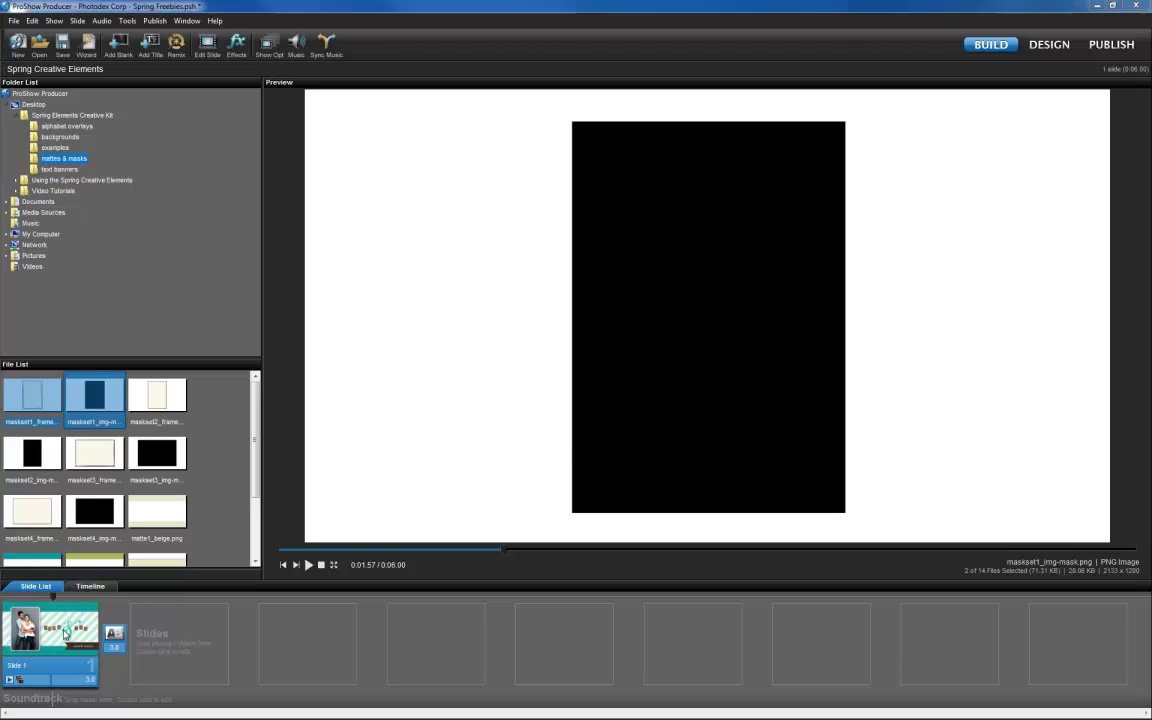
key("ctrl+e")
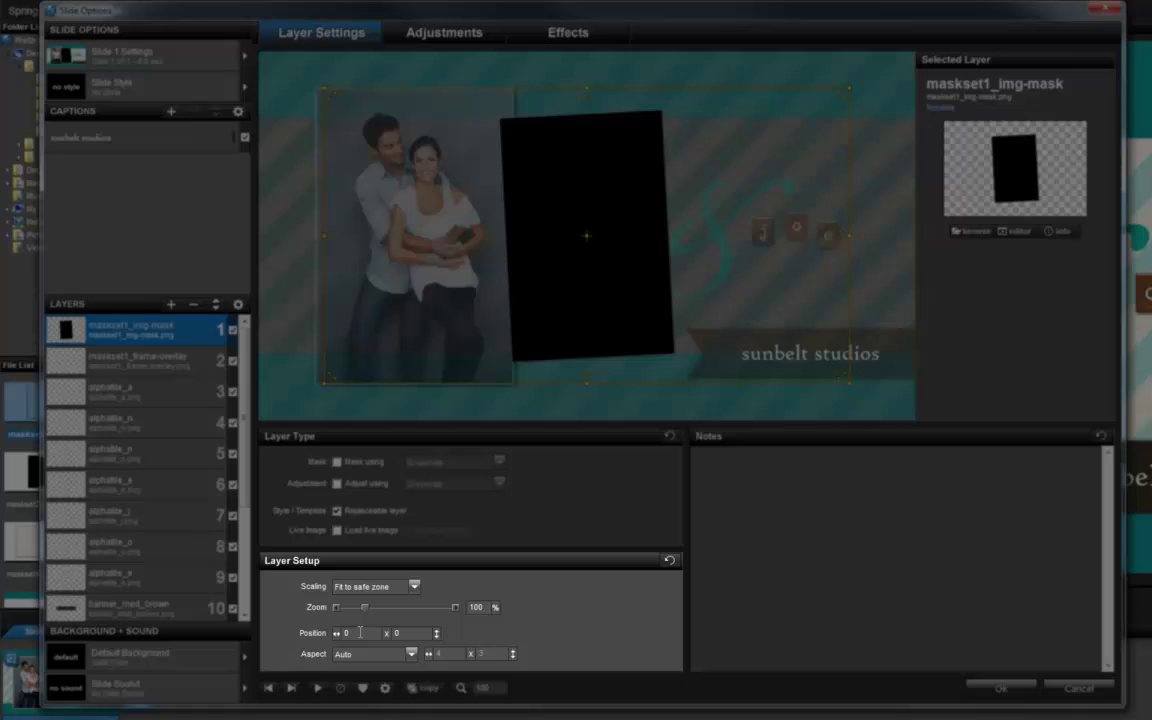
Step: Set Position X to -25 for both maskset1_img-mask and maskset1_frame-overlay
type("-25")
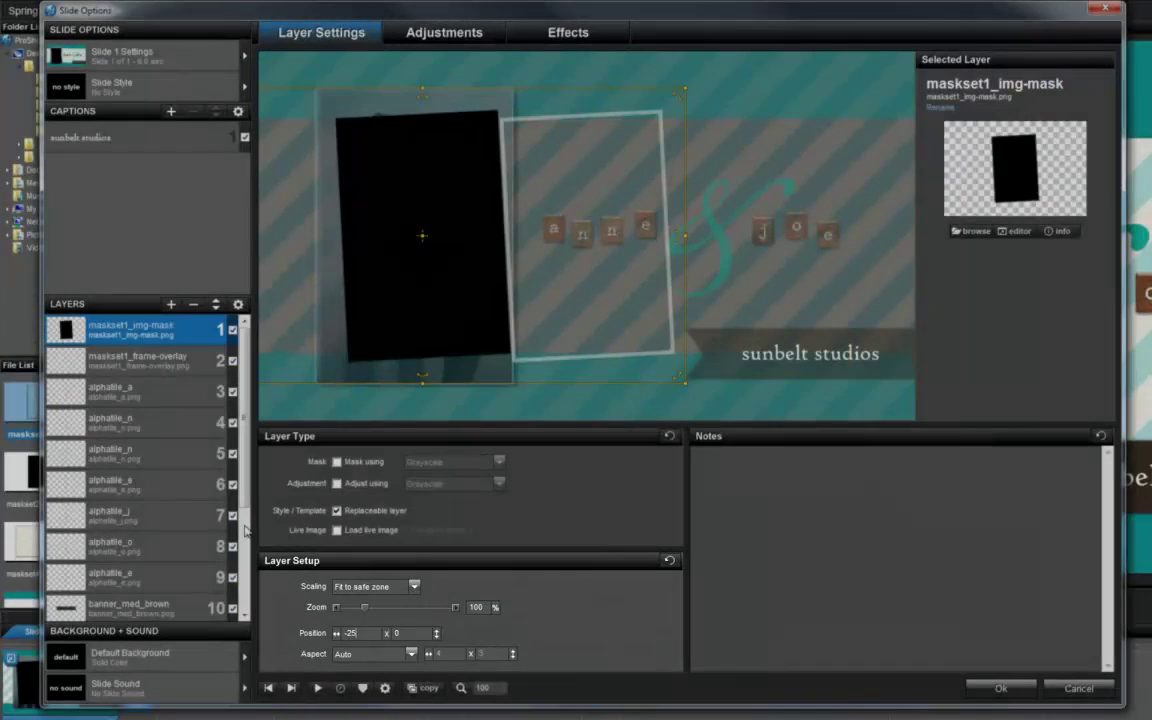
left_click(162, 368)
left_click(352, 633)
type("-25")
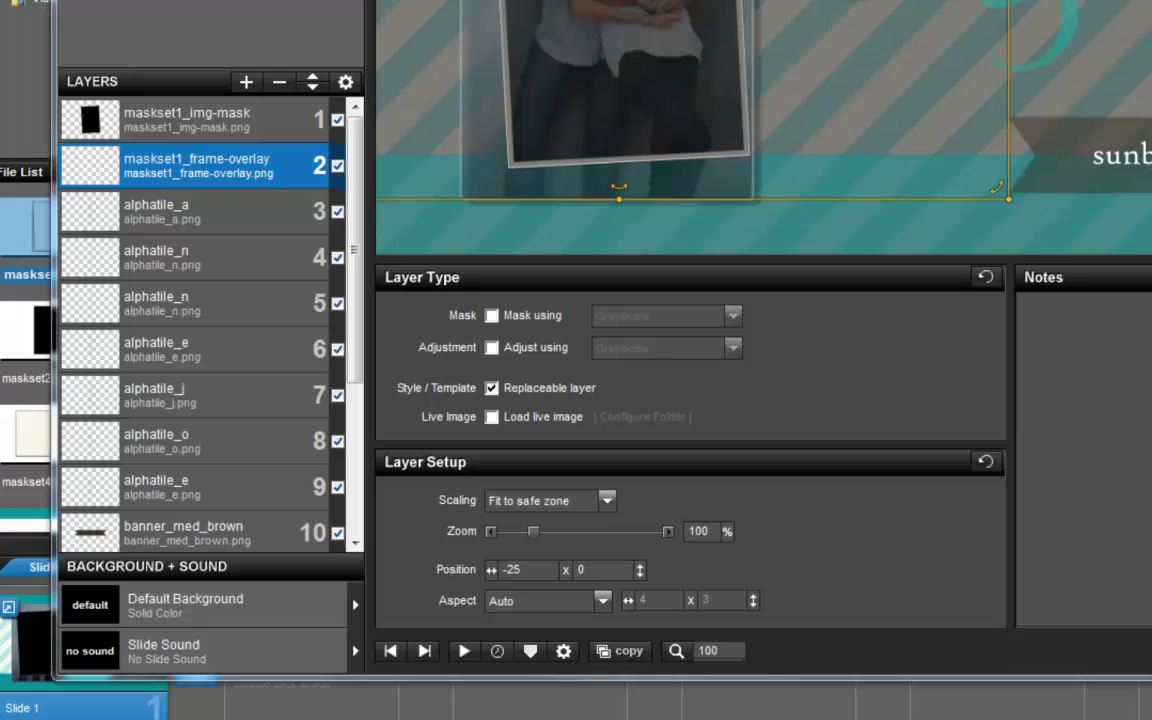
Step: Move the maskset1_img-mask layer down to layer 11, just above the couple photo
left_click(106, 112)
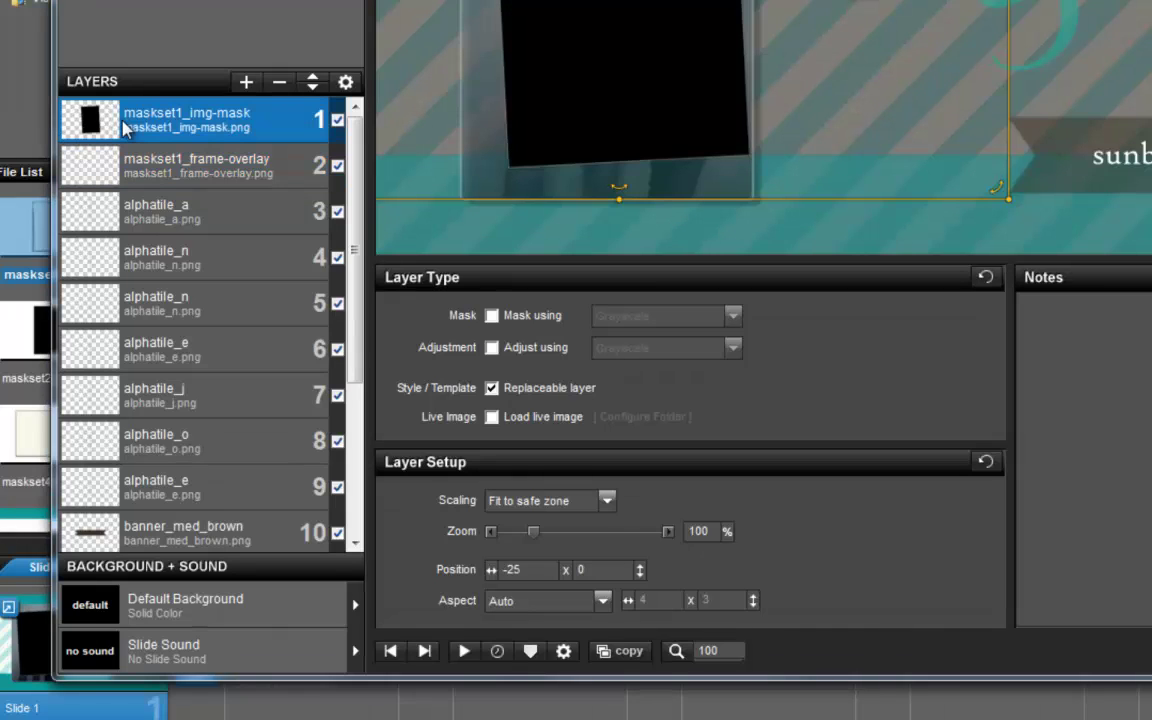
left_click(313, 88)
left_click(313, 88)
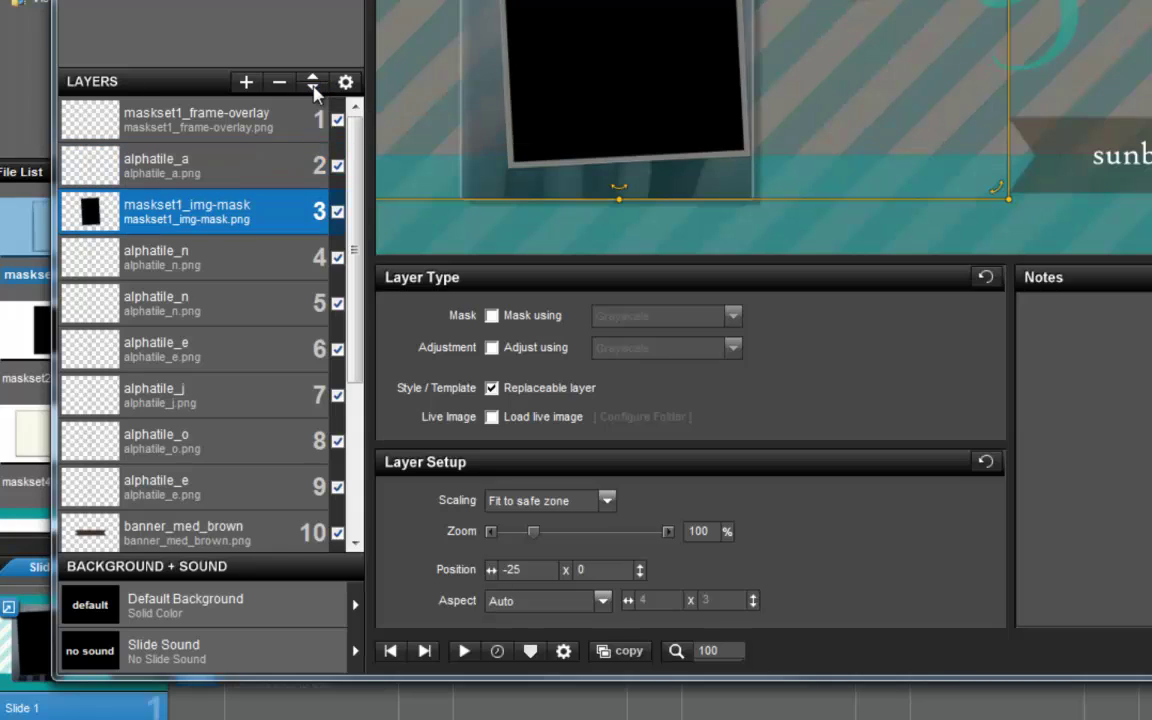
left_click(313, 88)
left_click(313, 88)
left_click(313, 88)
left_click(313, 88)
left_click(313, 88)
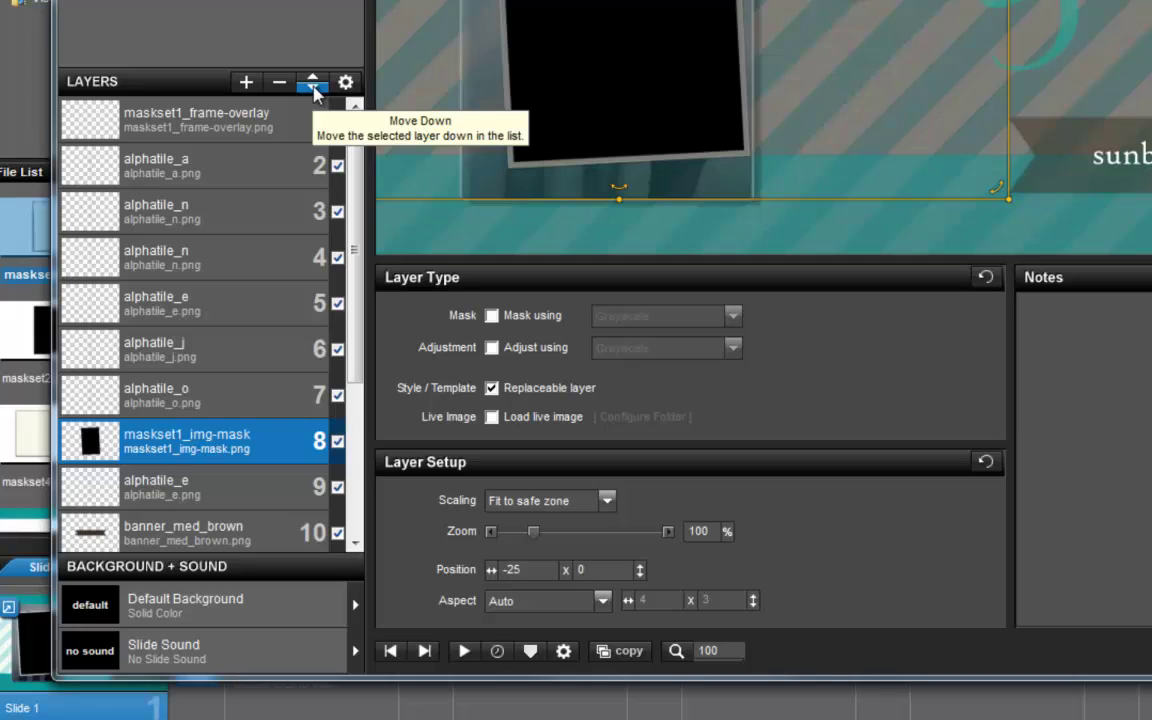
left_click(313, 88)
left_click(313, 88)
left_click(313, 88)
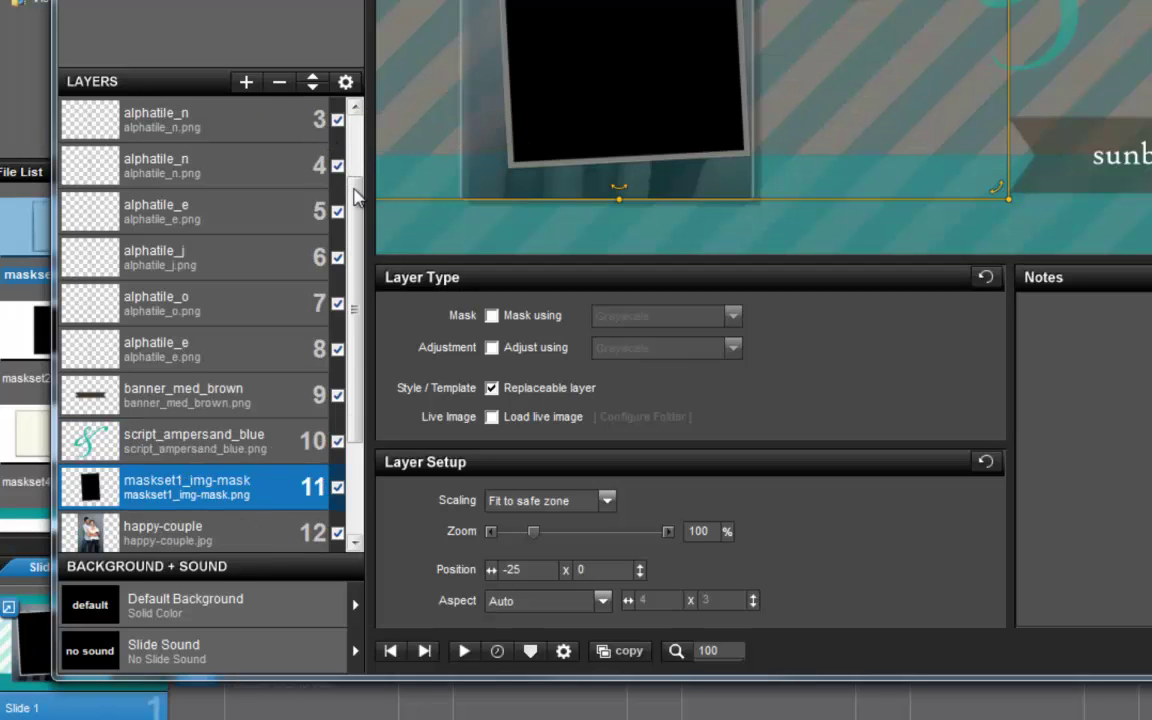
left_click_drag(360, 220, 359, 118)
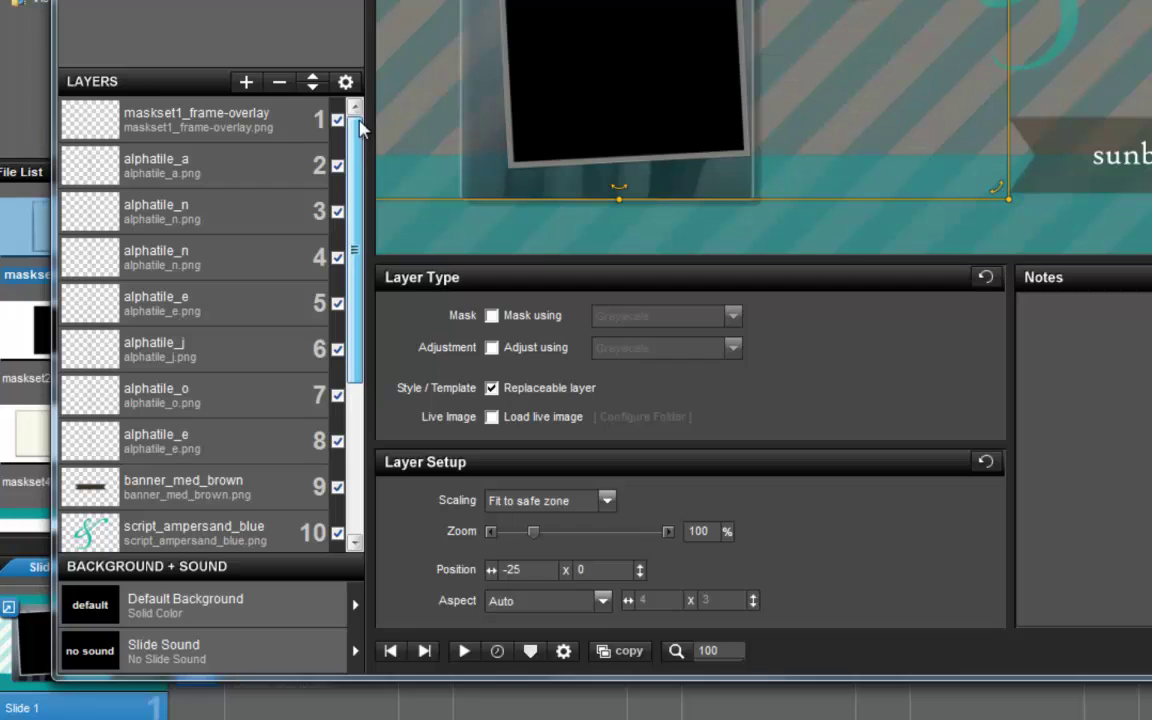
Step: Move the maskset1_frame-overlay layer down to layer 10, just above the image mask
left_click(263, 120)
left_click(313, 88)
left_click(313, 88)
left_click(313, 88)
left_click(313, 88)
left_click(313, 88)
left_click(313, 88)
left_click(313, 88)
left_click(313, 88)
left_click(313, 88)
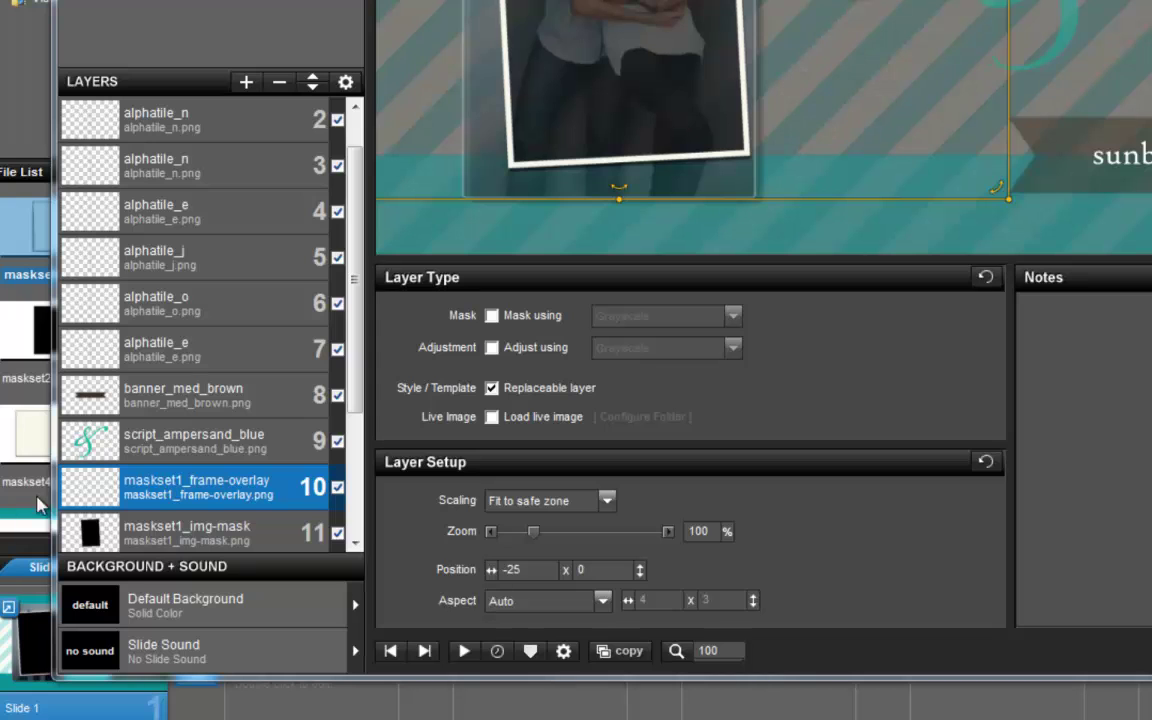
left_click(122, 537)
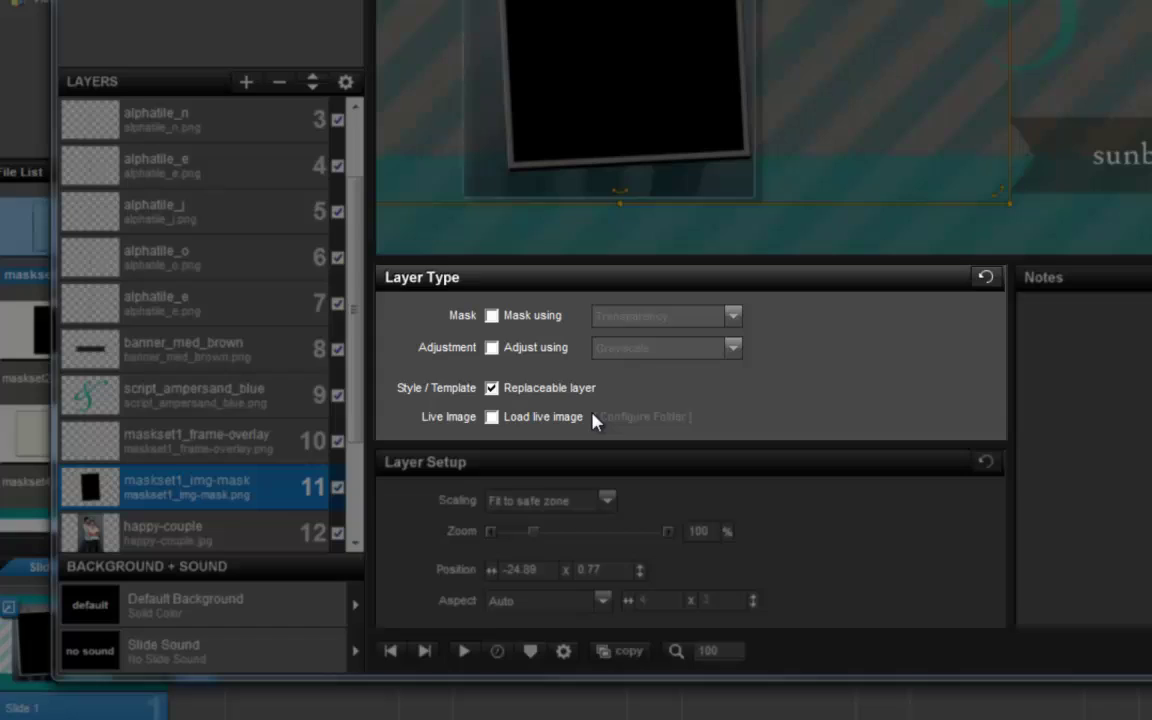
Step: Make maskset1_img-mask a Transparency mask so the couple photo shows only inside the frame
left_click(492, 316)
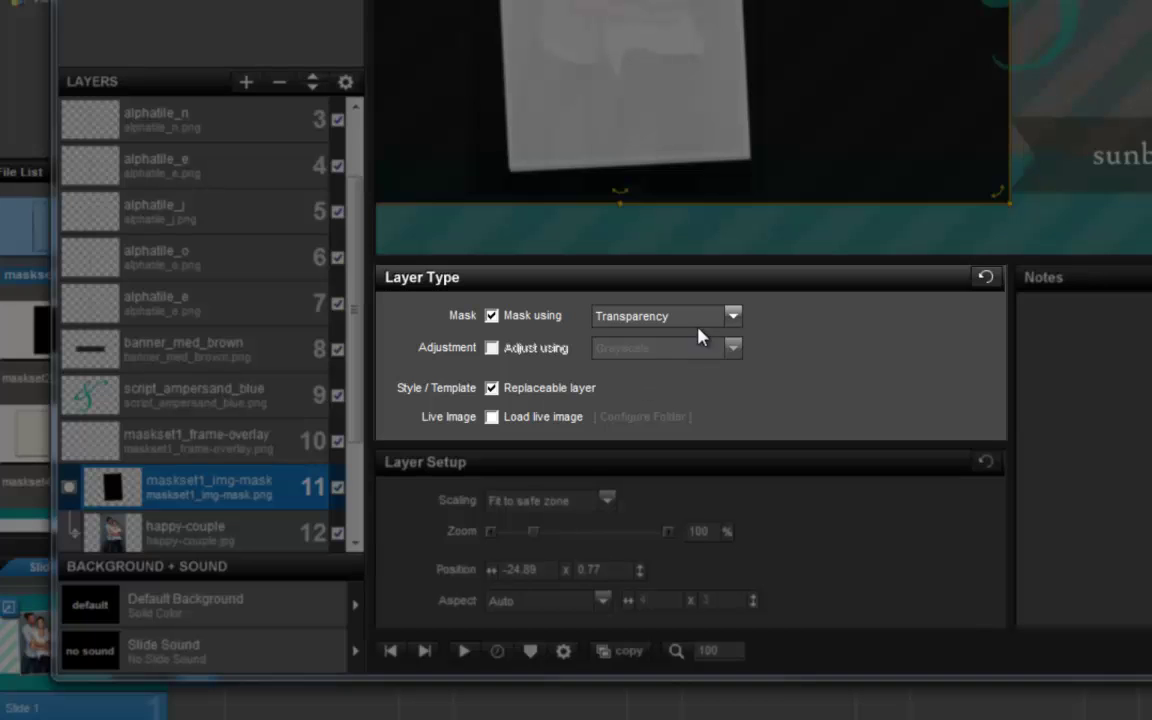
left_click(731, 318)
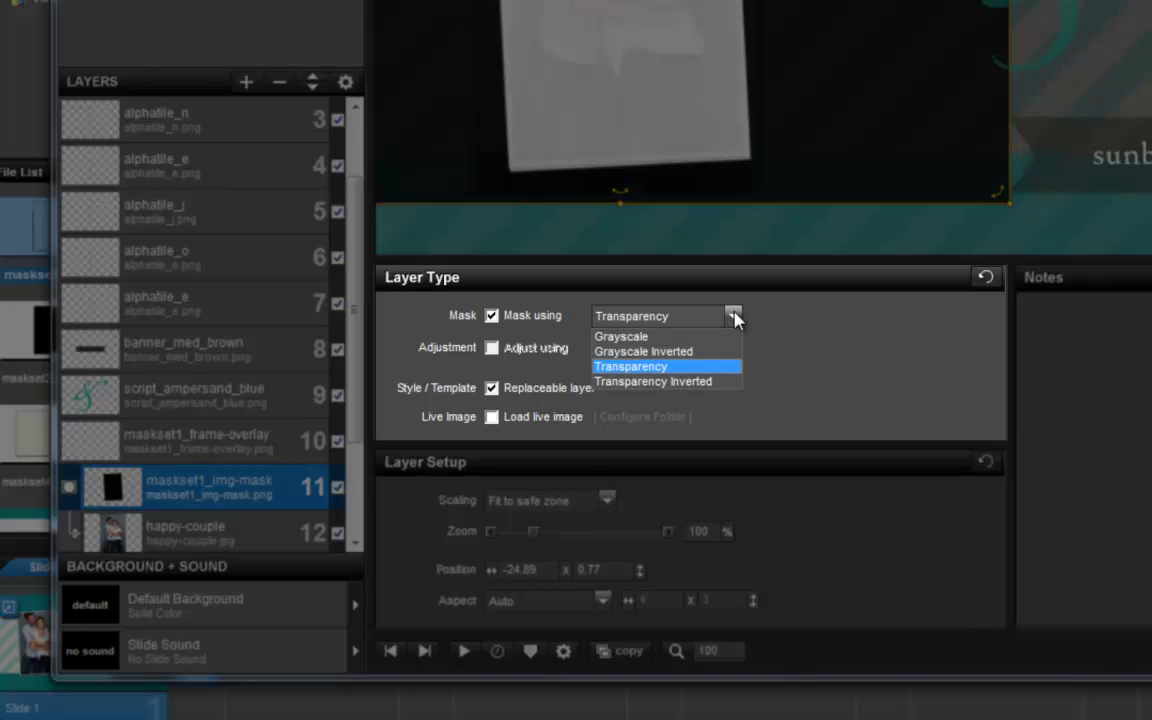
left_click(707, 368)
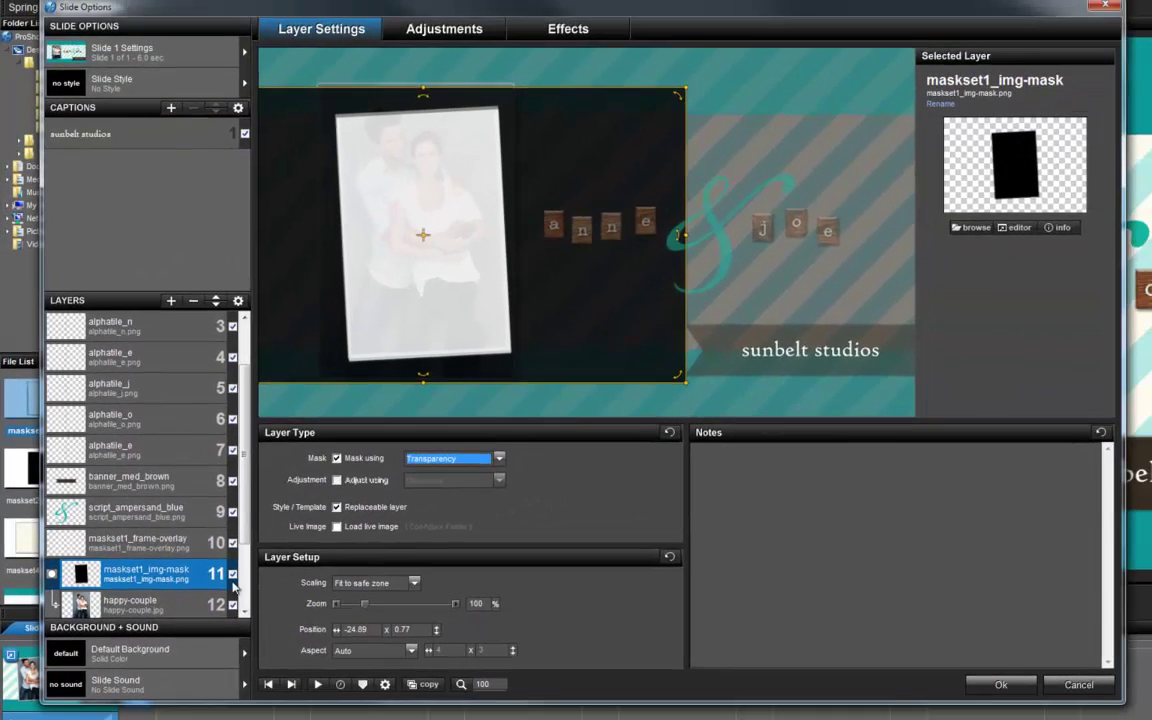
left_click(156, 603)
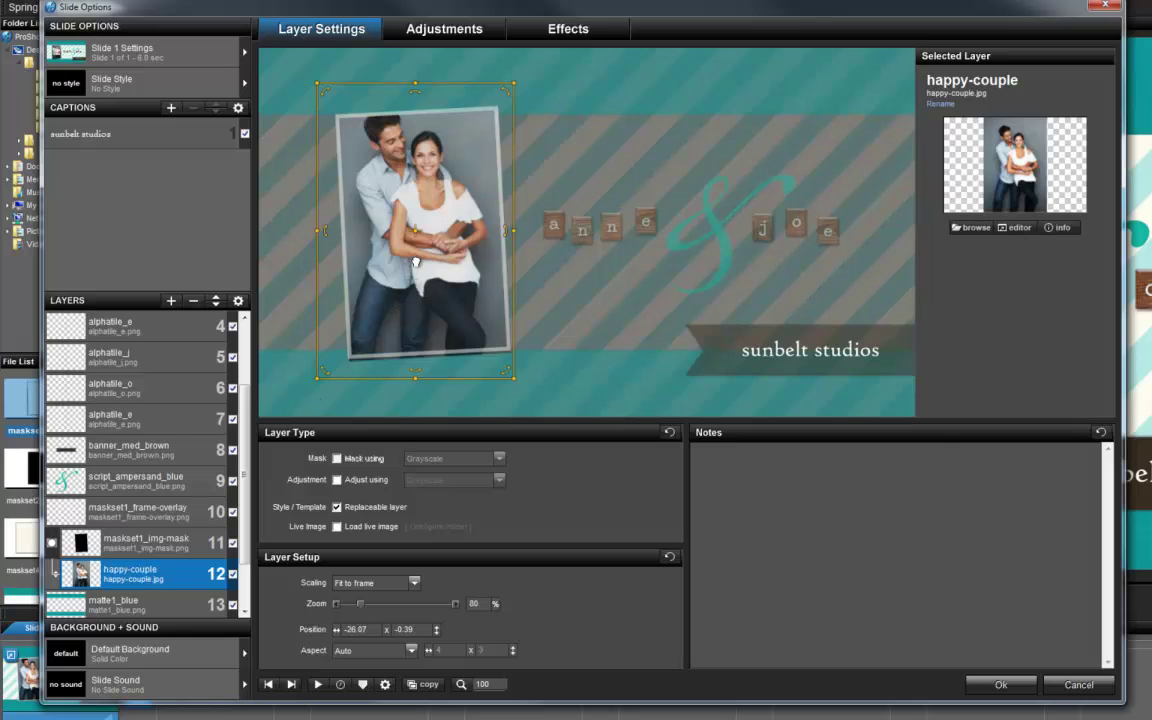
Step: Nudge the couple photo slightly lower inside the tilted frame
left_click_drag(416, 266, 419, 275)
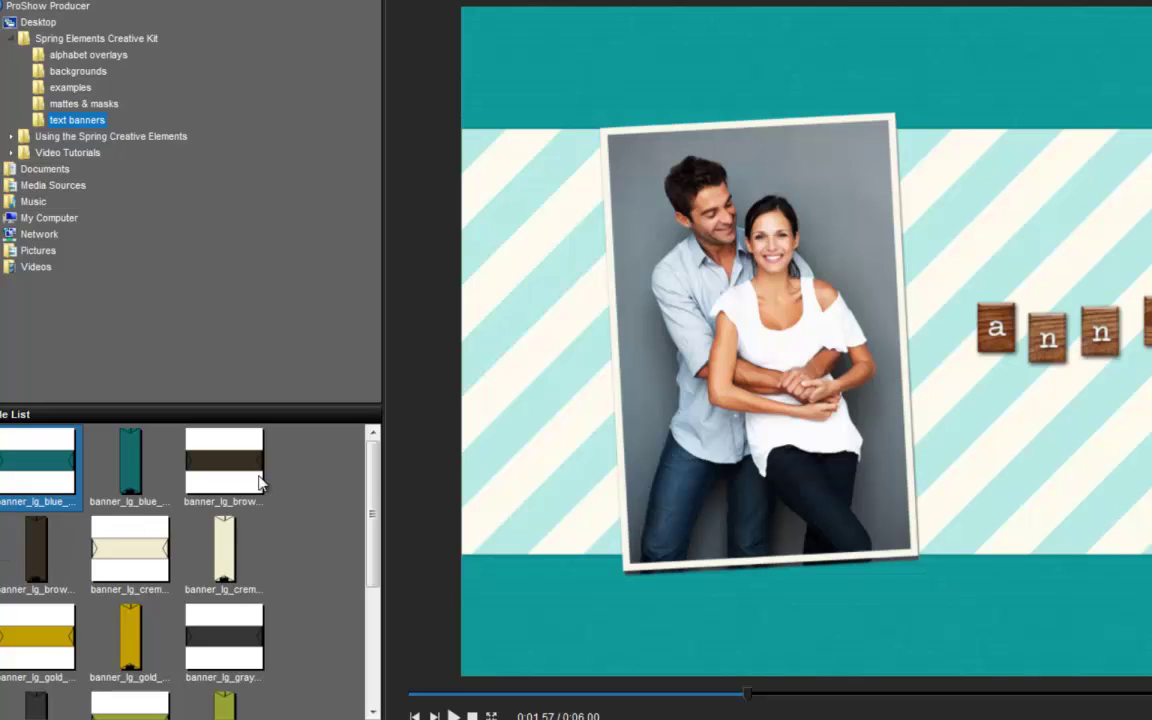
scroll(350, 460, "down", 5)
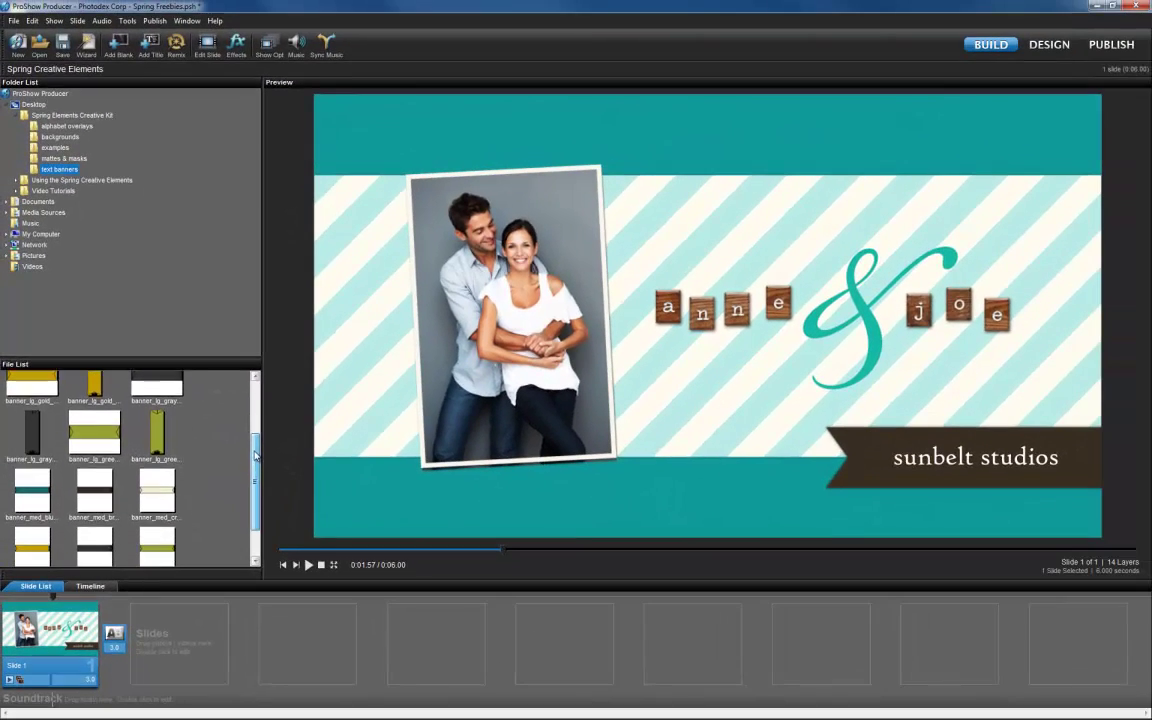
scroll(255, 455, "down", 2)
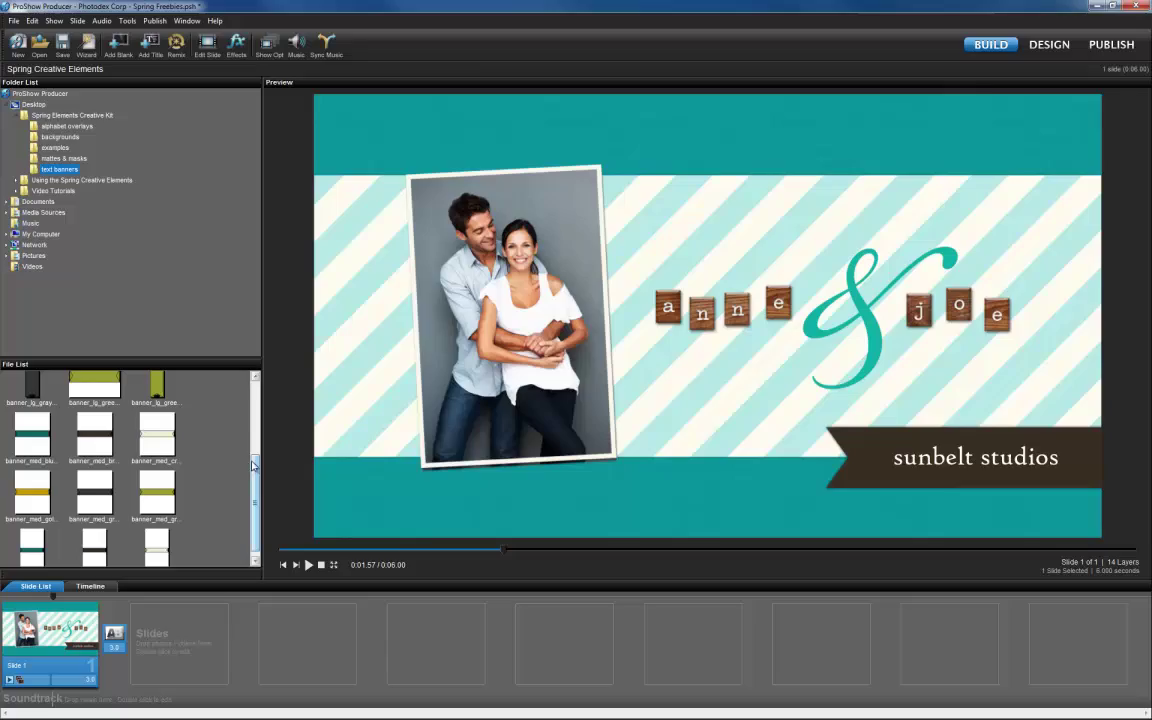